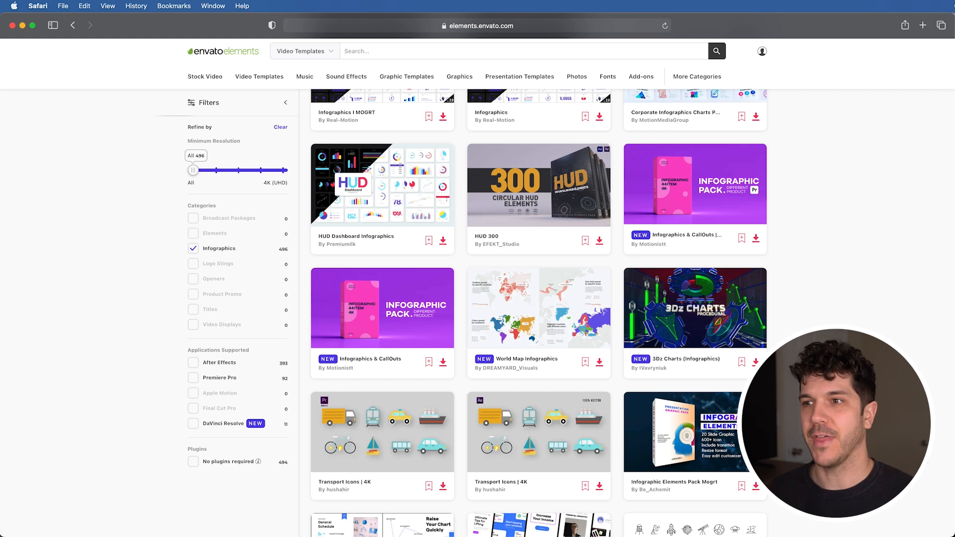
- Download the Infographics template by Real-Motion, adding it to the Envato Templates Tutorial project
scroll(950, 468, "down", 2)
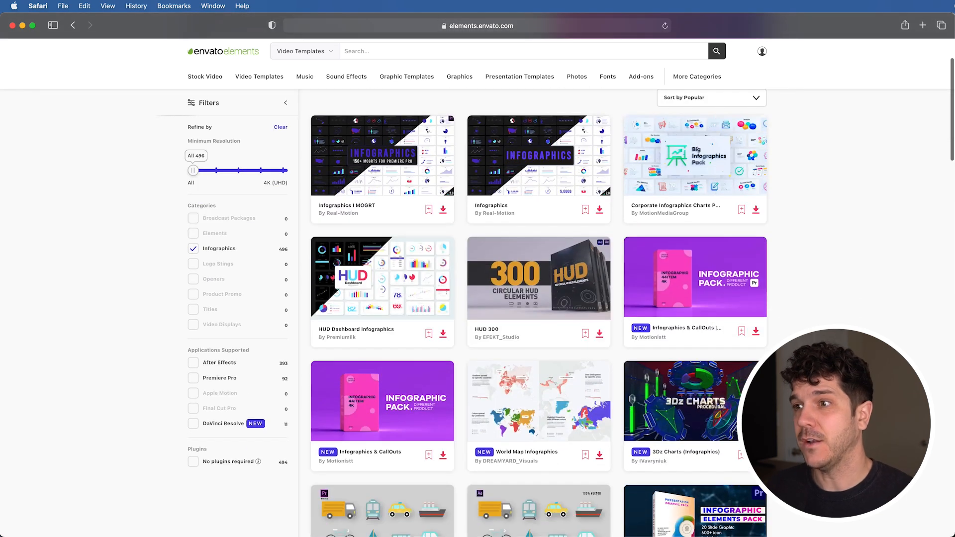
scroll(392, 351, "down", 4)
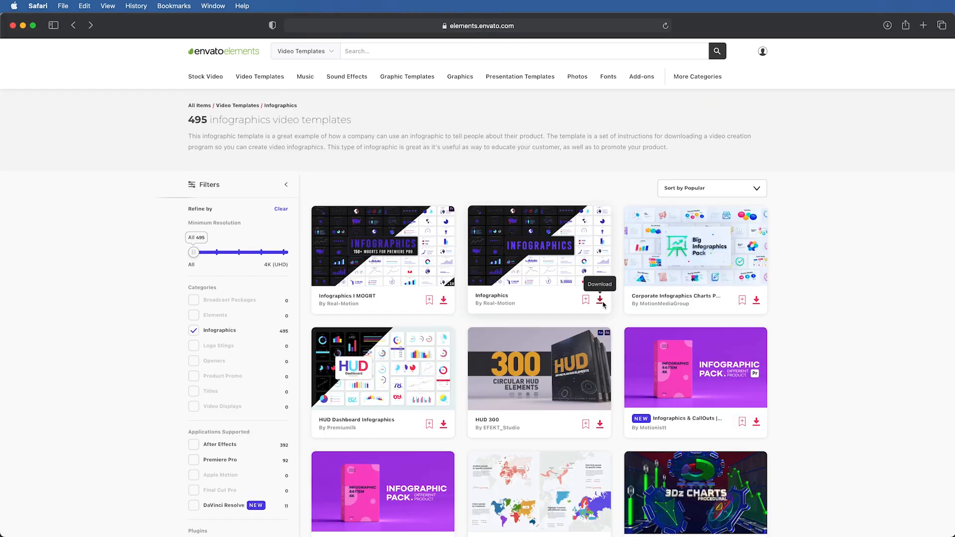
left_click(600, 300)
left_click(465, 240)
left_click(477, 333)
- Download the Corporate Infographics Charts Pack into the Envato Templates Tutorial project, then the After Effects version of Transport Icons | 4K
left_click(756, 301)
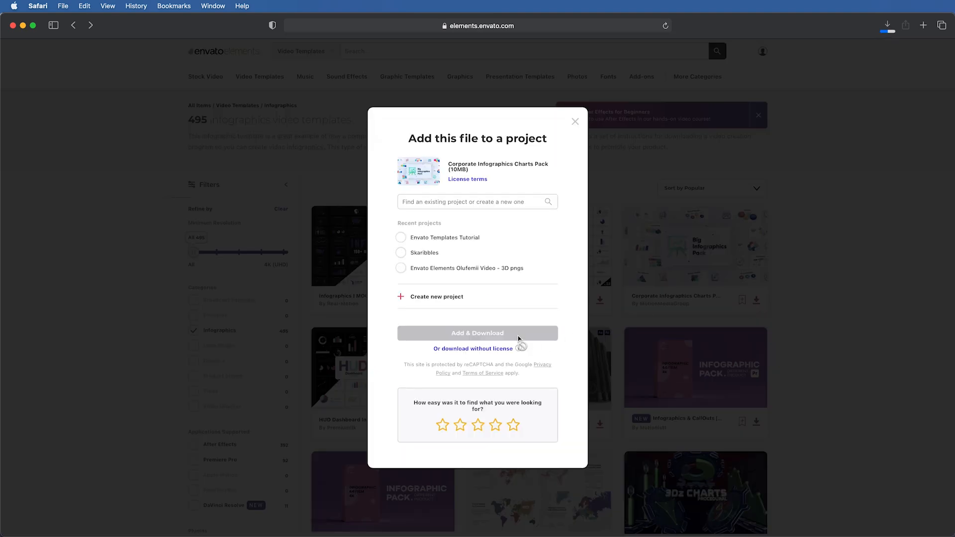
left_click(445, 237)
left_click(477, 333)
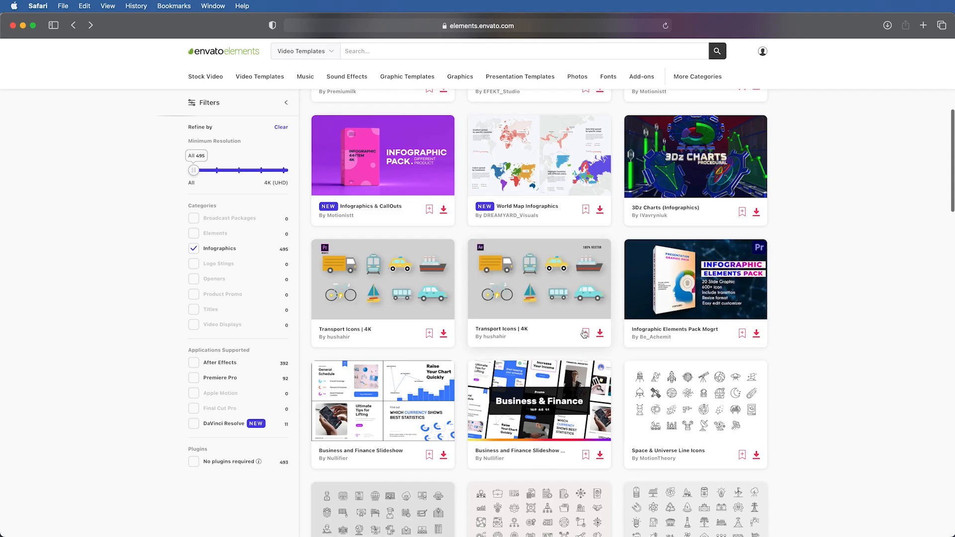
left_click(600, 333)
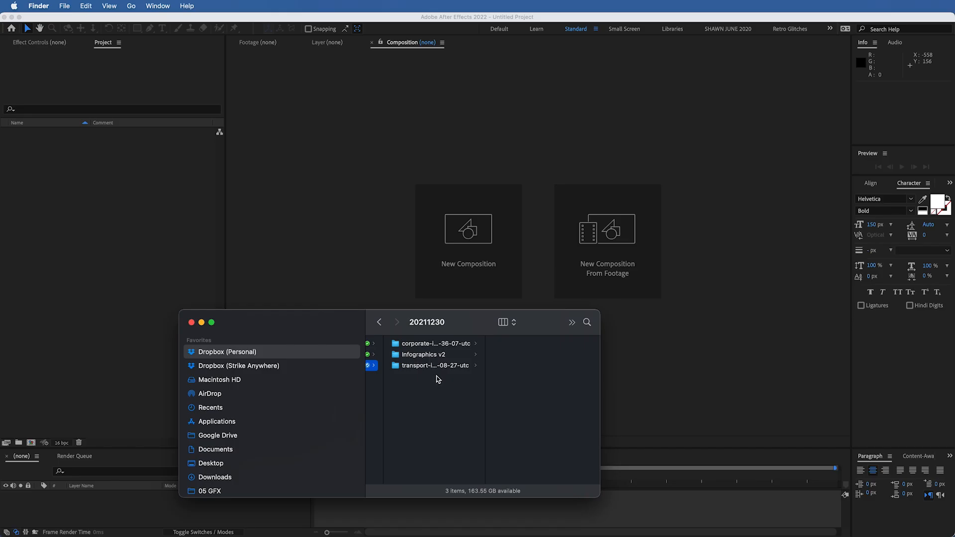
- Import Infographic CC (14.x).aep from the corporate infographics download's Infographic folder into the After Effects project
left_click(436, 344)
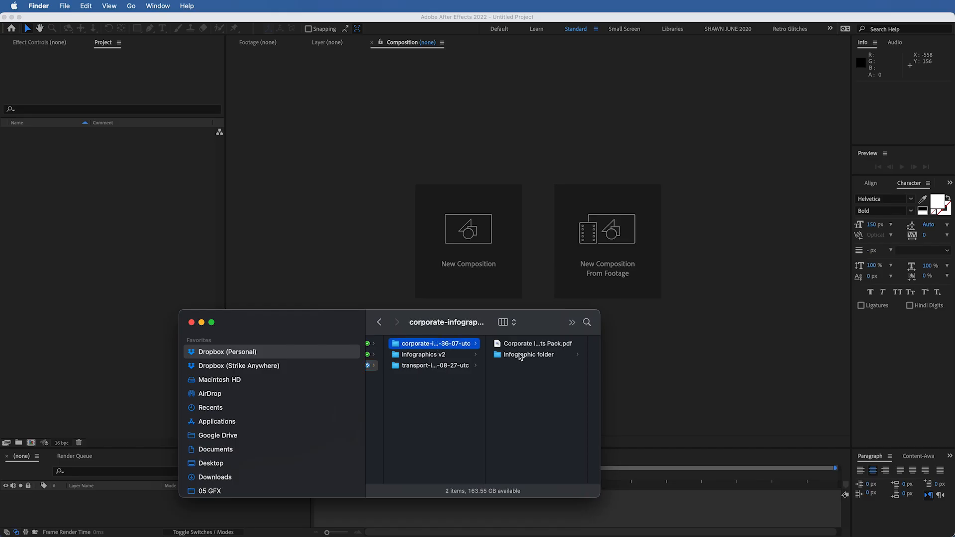
left_click(521, 354)
left_click(530, 355)
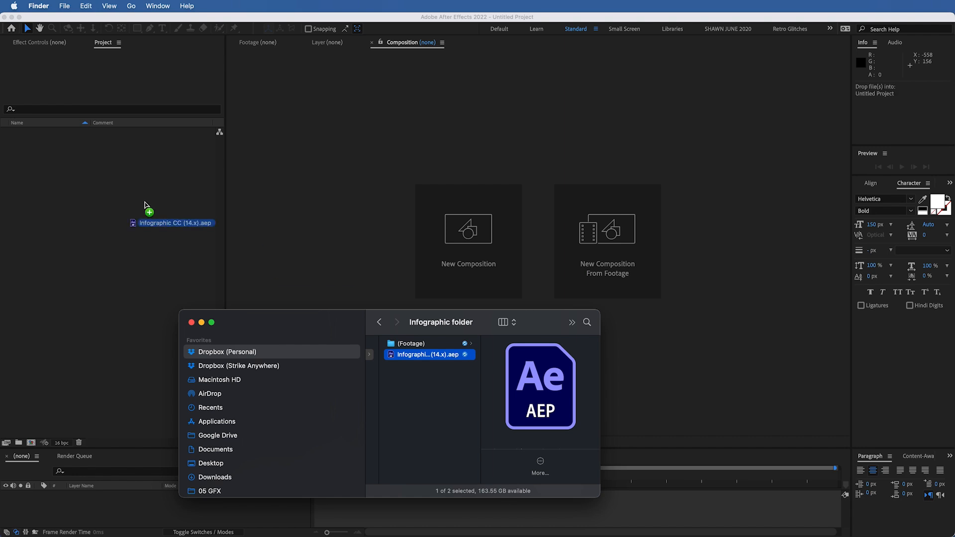
left_click_drag(148, 205, 145, 205)
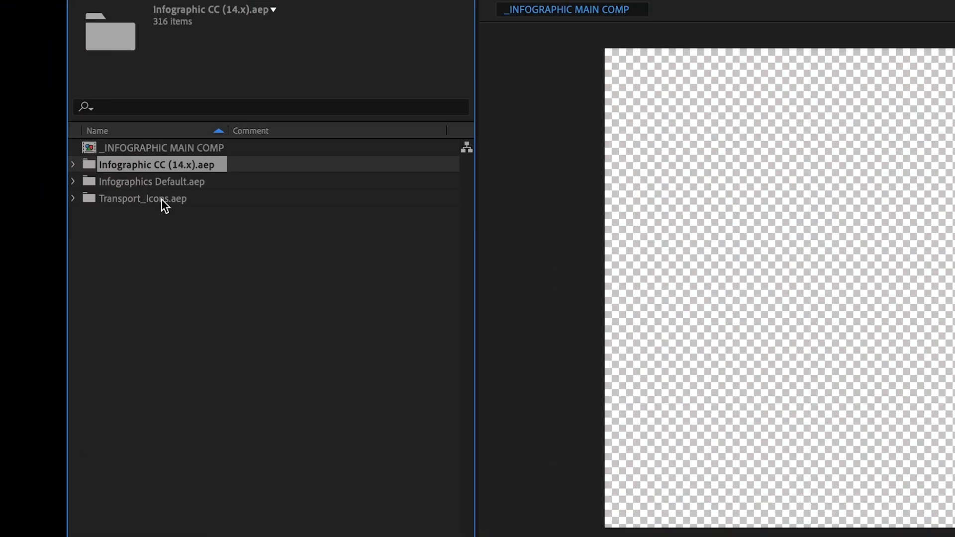
- Open the 01.Infographic_3d composition from the Infographic folder of Infographic CC (14.x).aep
left_click(161, 199)
left_click(161, 183)
left_click(162, 165)
left_click(74, 165)
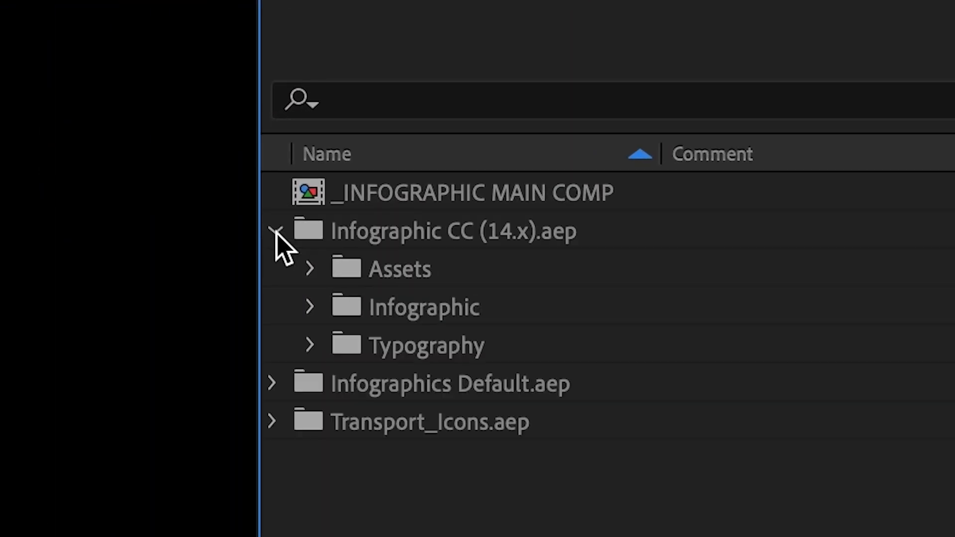
left_click(310, 306)
double_click(423, 345)
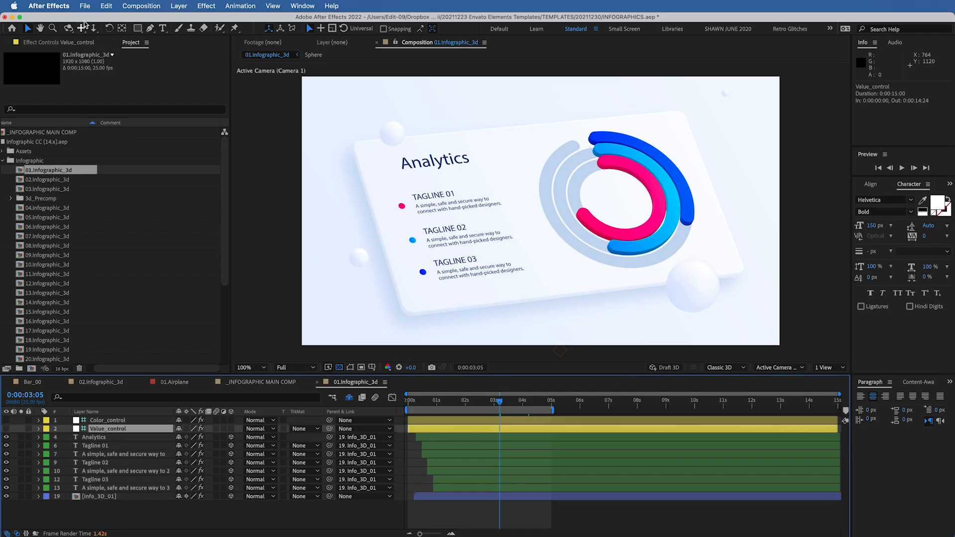
- Try a higher Value_01 amount on the Value_control layer to change one of the chart rings
left_click(74, 42)
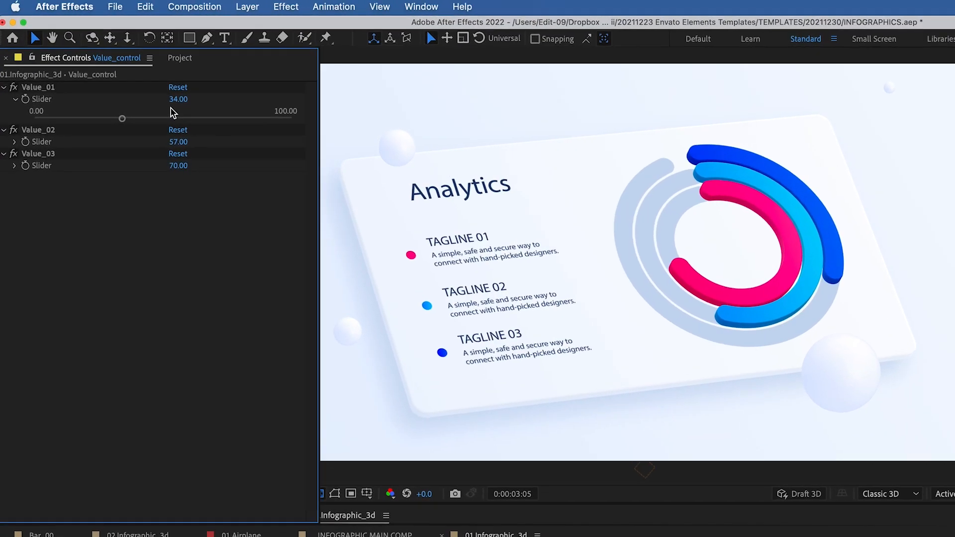
left_click_drag(130, 118, 173, 118)
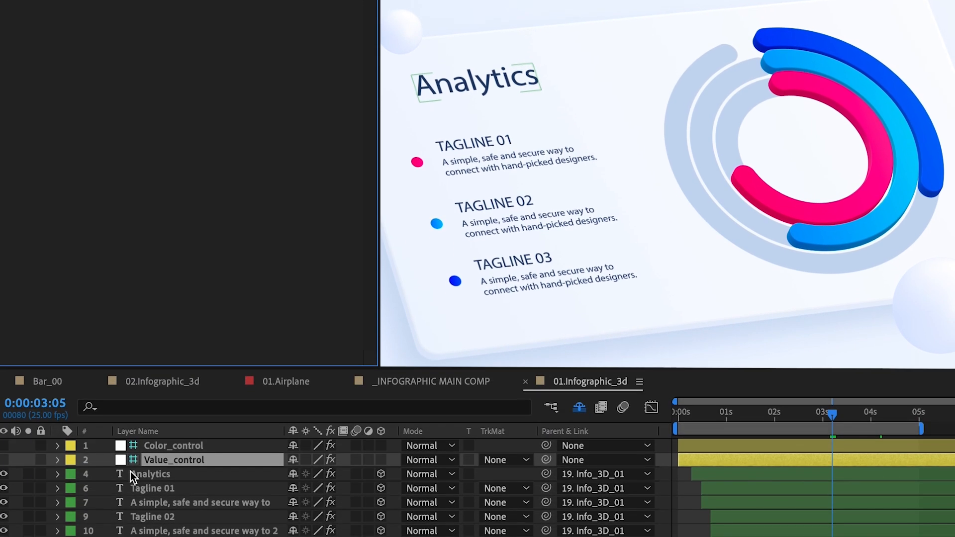
- Replace the description under TAGLINE 01 with "Make it say what you need it to say"
left_click(160, 492)
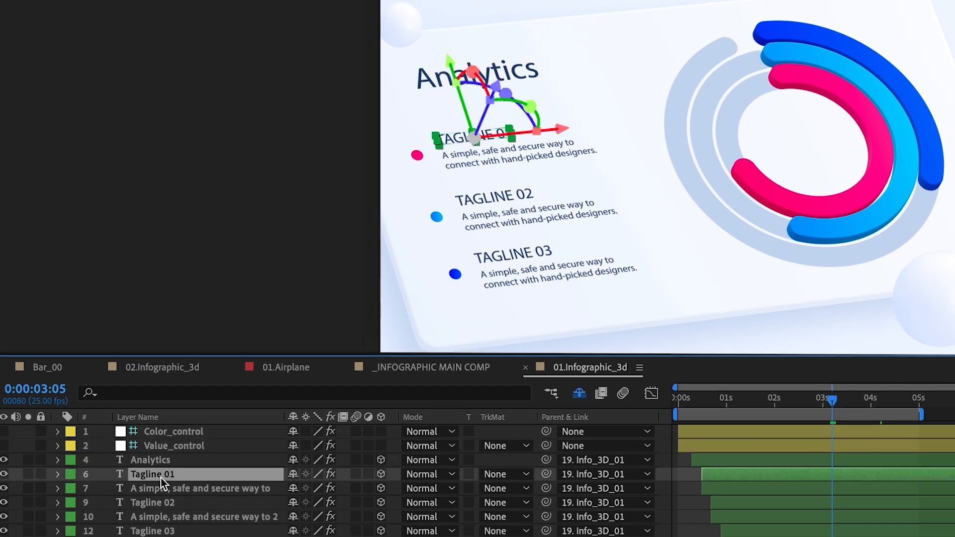
left_click(159, 501)
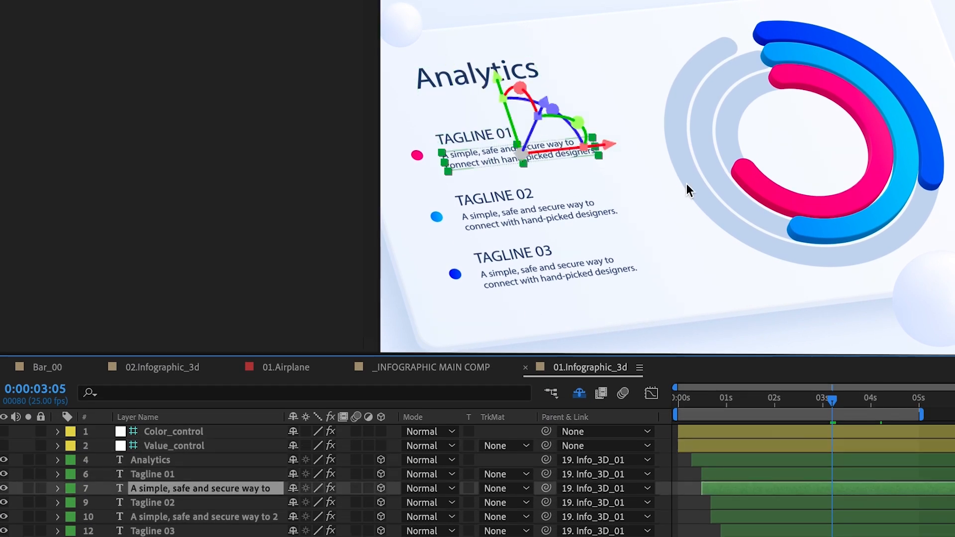
double_click(478, 156)
type("Text")
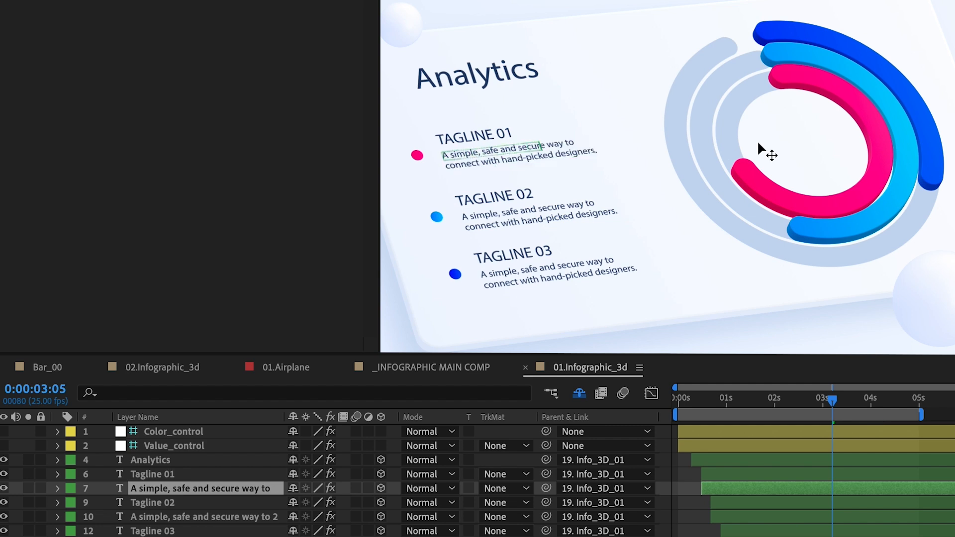
type("y")
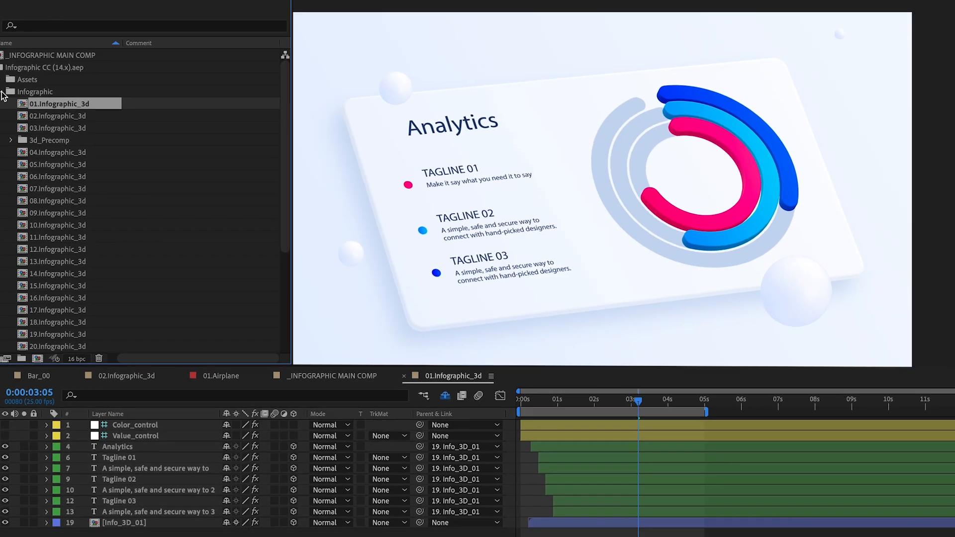
- Open the 08. Business_3d_Portfolio and 10. Business_3d_Task compositions from the Typography folder
left_click(2, 93)
left_click(3, 170)
double_click(74, 209)
double_click(63, 227)
- Change the caption in the Text_10 precomp to "Cool things" and return to 10. Business_3d_Task at 0:00:02:23
double_click(109, 448)
double_click(540, 241)
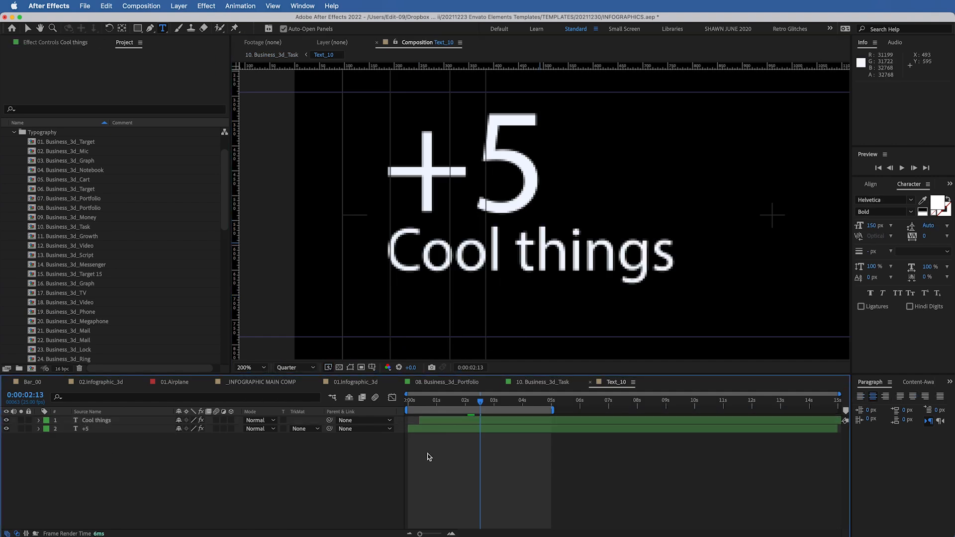
key("Tab")
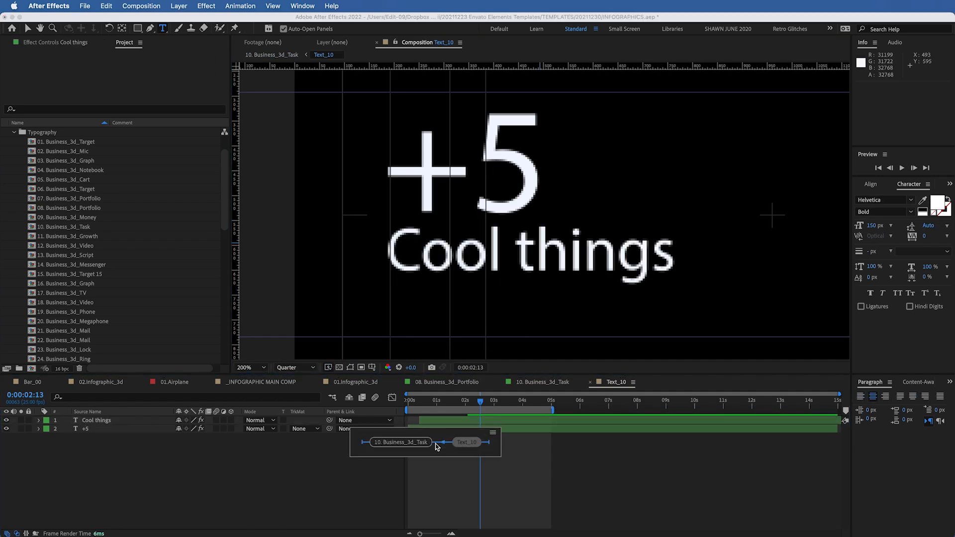
left_click(405, 441)
left_click(528, 483)
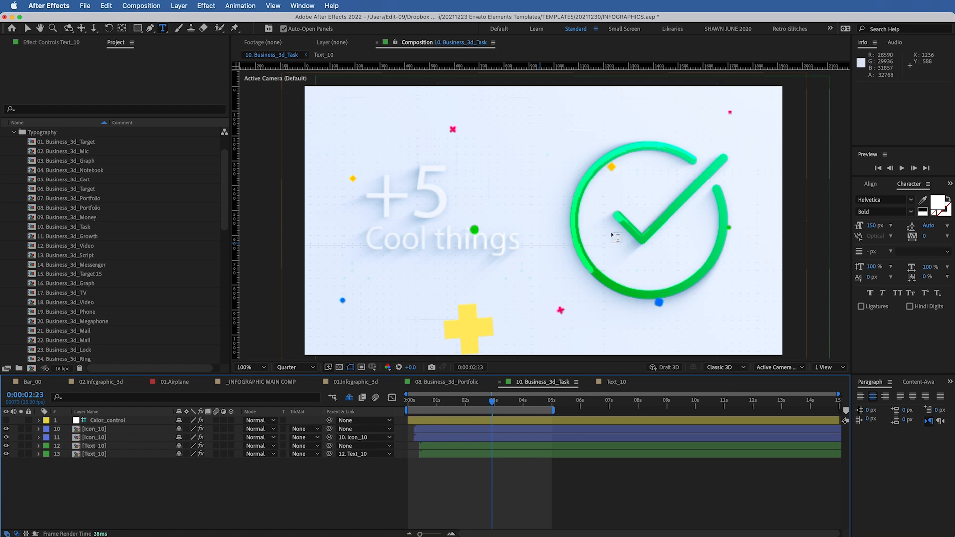
- Open Pie_Chart_00 from the 01. Pie Charts folder of Infographics Default.aep and preview its animation up to 0:00:02:18
scroll(164, 287, "up", 4)
left_click(14, 170)
left_click(4, 142)
left_click(5, 151)
left_click(11, 152)
left_click(14, 160)
left_click(24, 170)
double_click(58, 181)
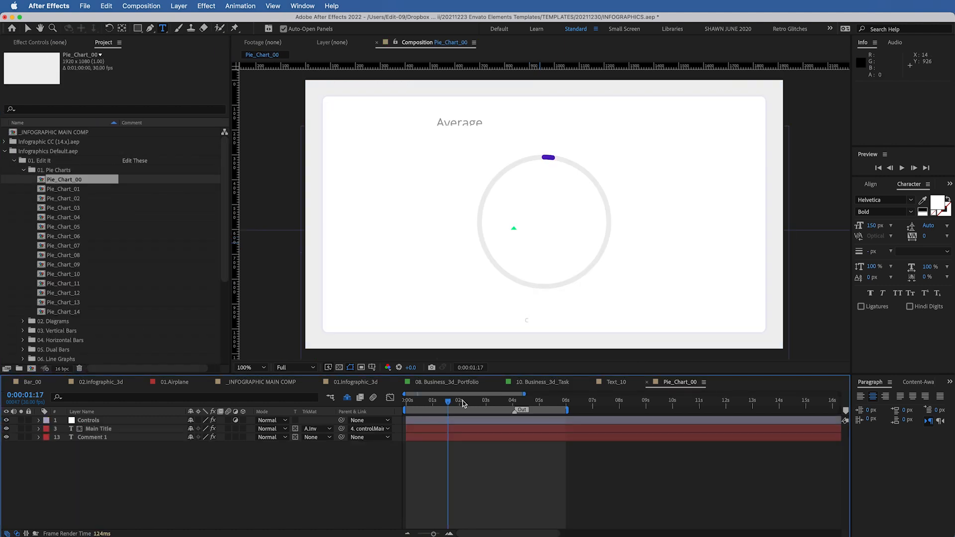
left_click_drag(463, 403, 476, 404)
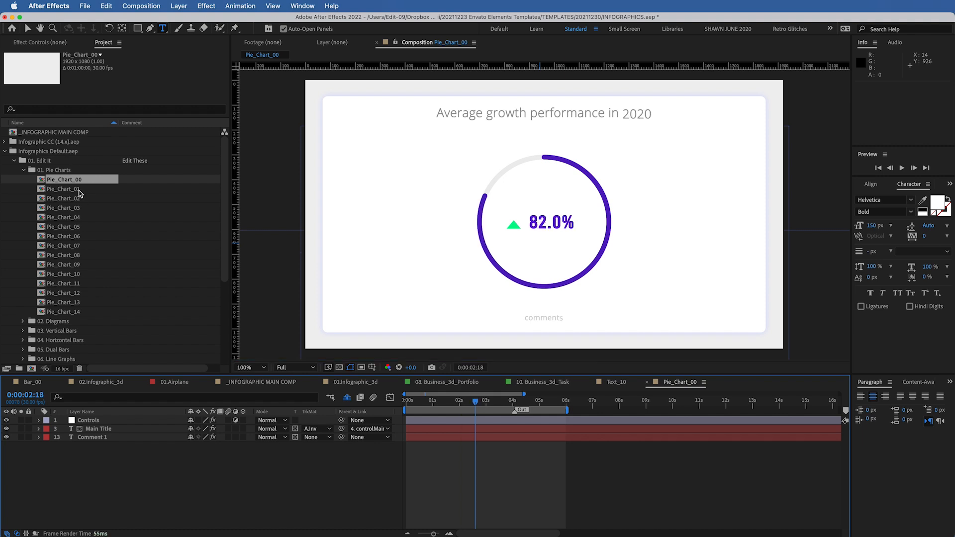
- Open Pie_Chart_01 at 0:00:02:24 and change the Main Title Color on its Controls layer to red
left_click(76, 191)
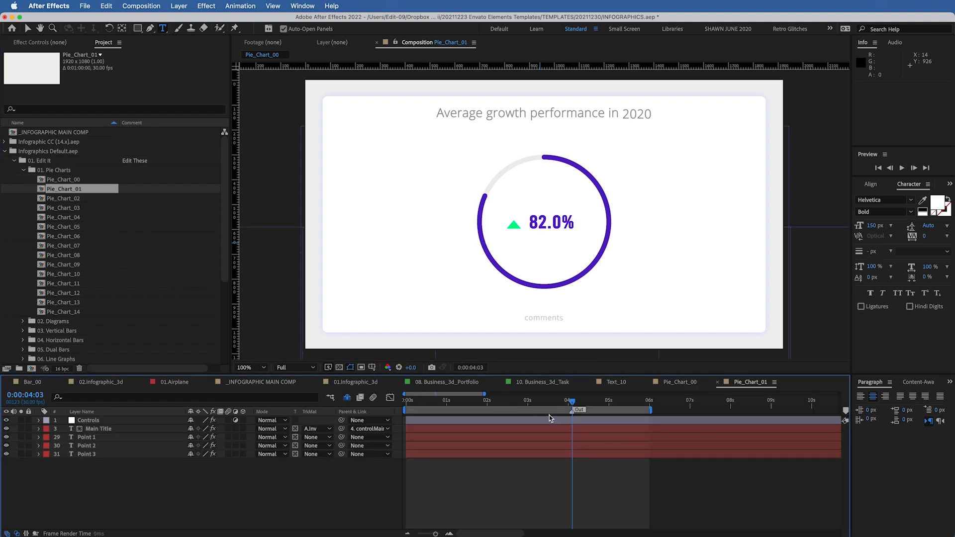
left_click(520, 407)
left_click(94, 420)
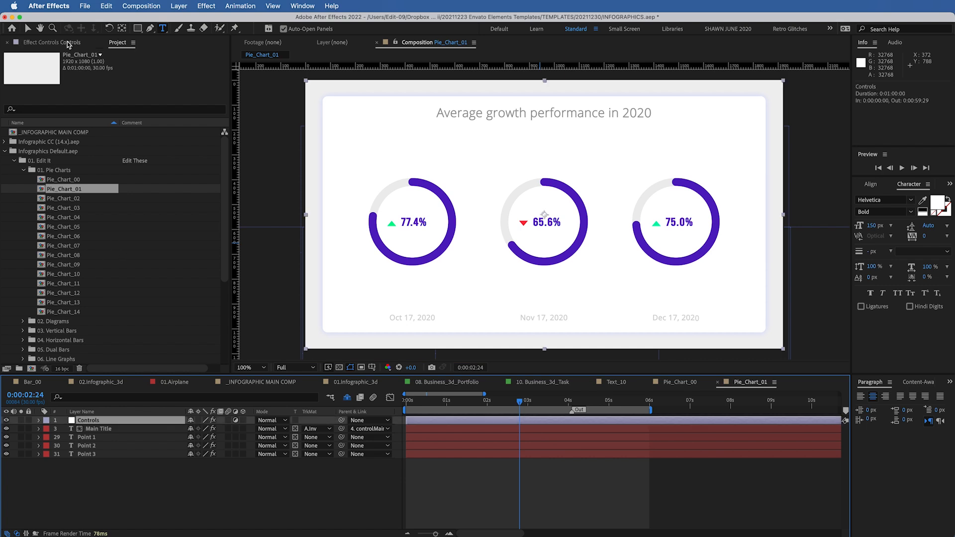
left_click(68, 43)
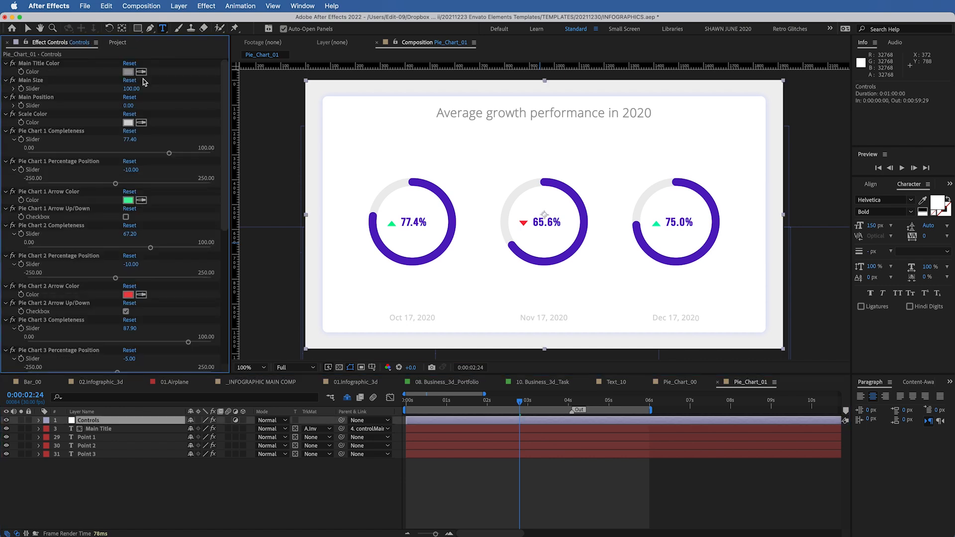
left_click(128, 71)
left_click(163, 111)
left_click(258, 110)
- Set the Pie Charts Color on the Controls layer to bright green (00F914)
scroll(151, 266, "down", 5)
left_click(128, 326)
left_click_drag(149, 124, 84, 112)
left_click_drag(177, 142, 177, 110)
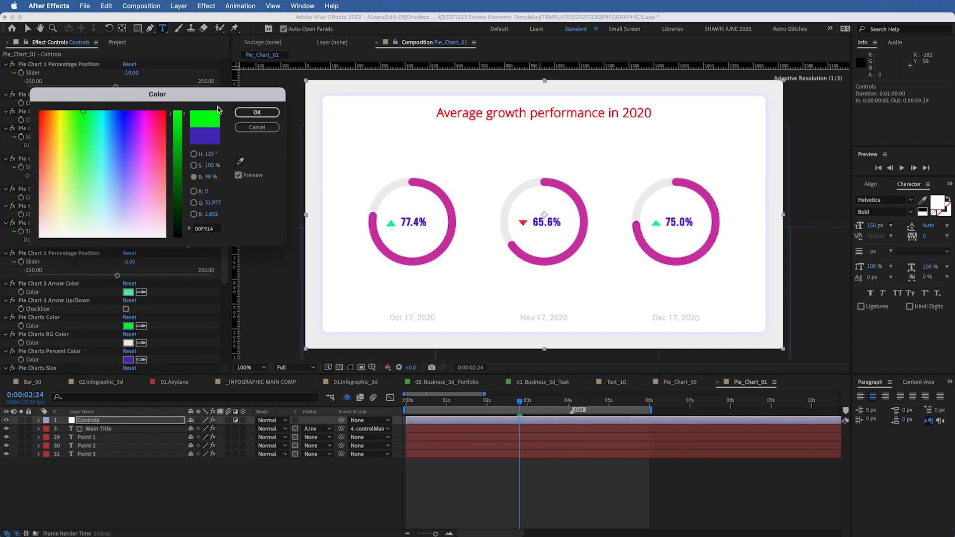
left_click(257, 111)
- Open the Bar_11 composition from the 04. Horizontal Bars folder
left_click(118, 43)
left_click(24, 170)
left_click(49, 200)
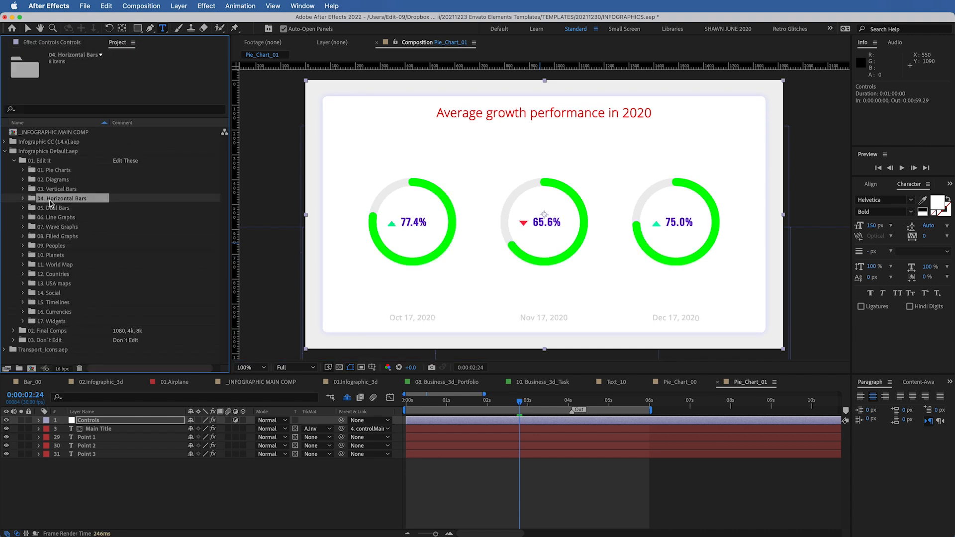
left_click(23, 199)
left_click(44, 219)
double_click(50, 217)
- Open the World_Map_00 composition from the 11. World Map folder
scroll(50, 224, "down", 5)
left_click(23, 274)
double_click(65, 283)
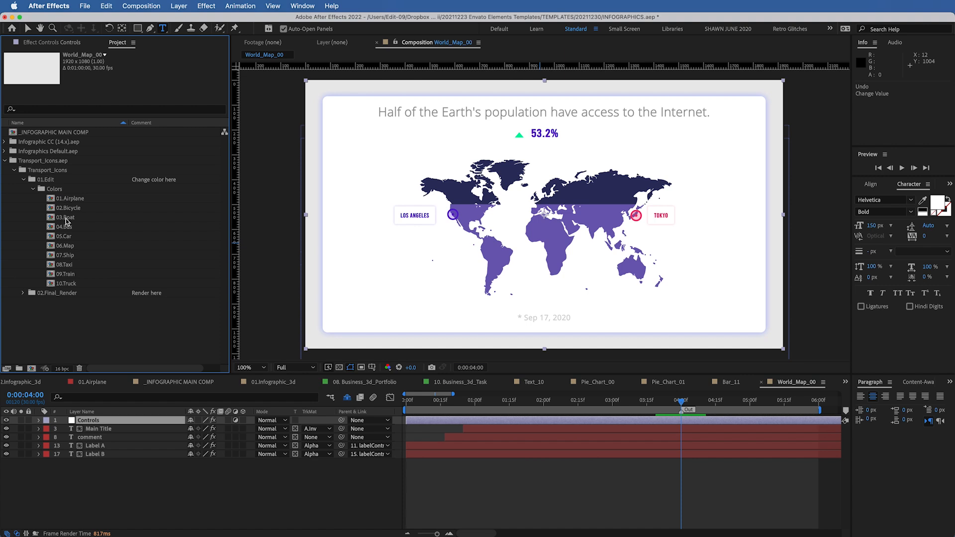
- Add the 01.Airplane icon to World_Map_00, scale it down and position it on the map
left_click_drag(72, 199, 552, 216)
key("s")
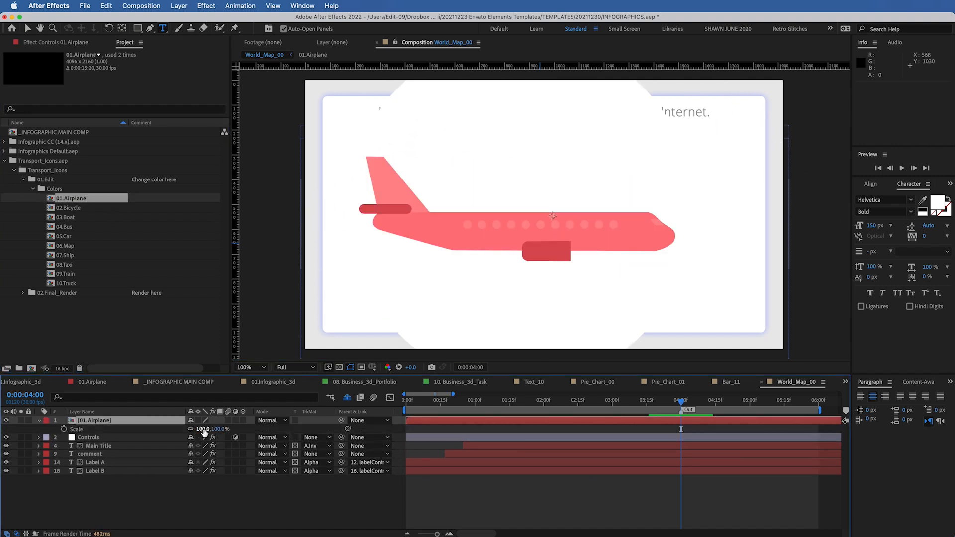
left_click_drag(167, 432, 172, 432)
key("v")
left_click_drag(707, 221, 565, 273)
- Open the 01.Airplane precomp and set the Container c color of Shape Layer 1 to cyan
double_click(421, 422)
left_click(416, 422)
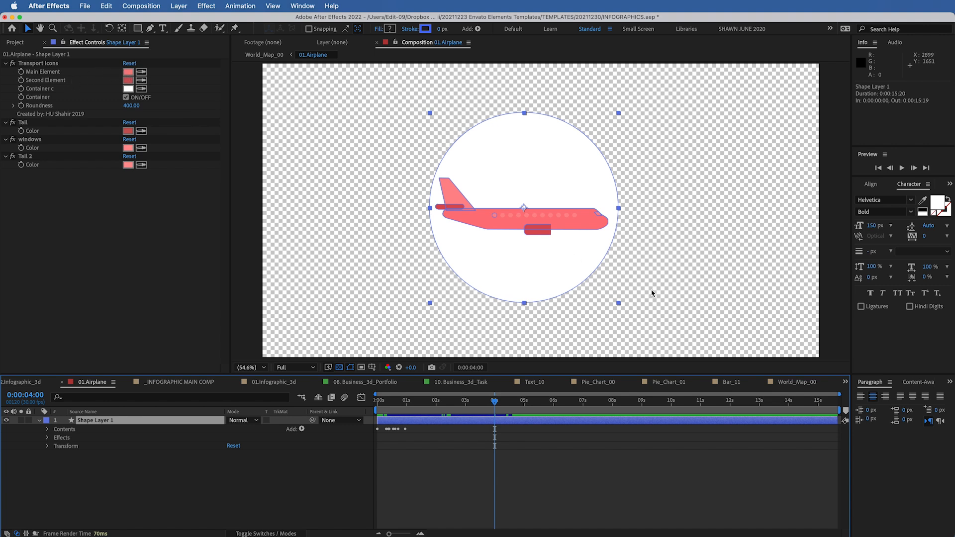
left_click(127, 89)
left_click_drag(139, 174, 97, 94)
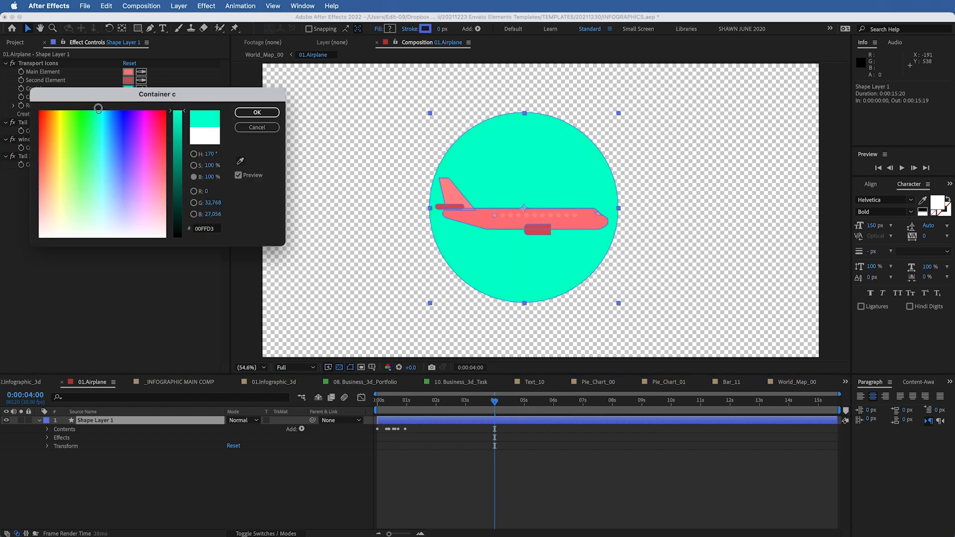
left_click(253, 112)
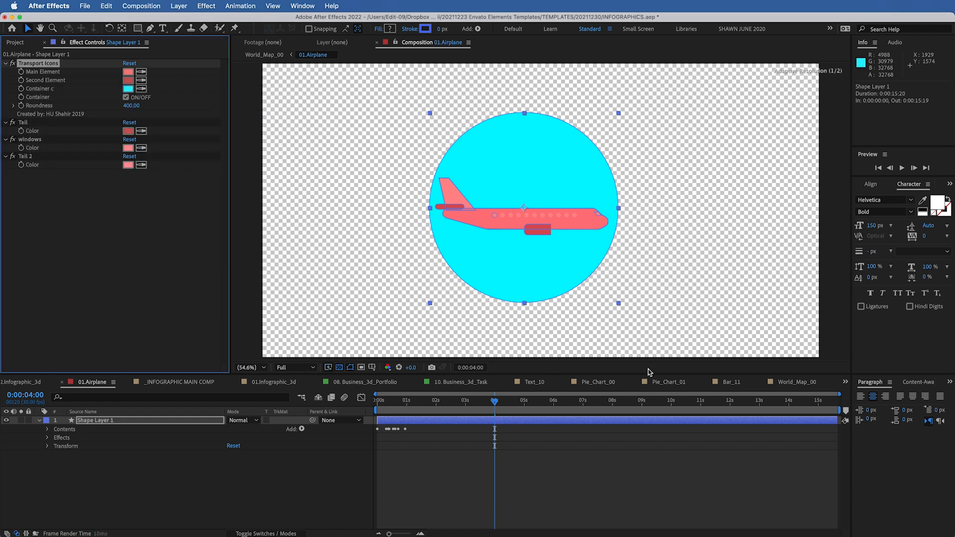
- Return to World_Map_00 and shift the airplane icon horizontally across the map
left_click(655, 463)
key("Tab")
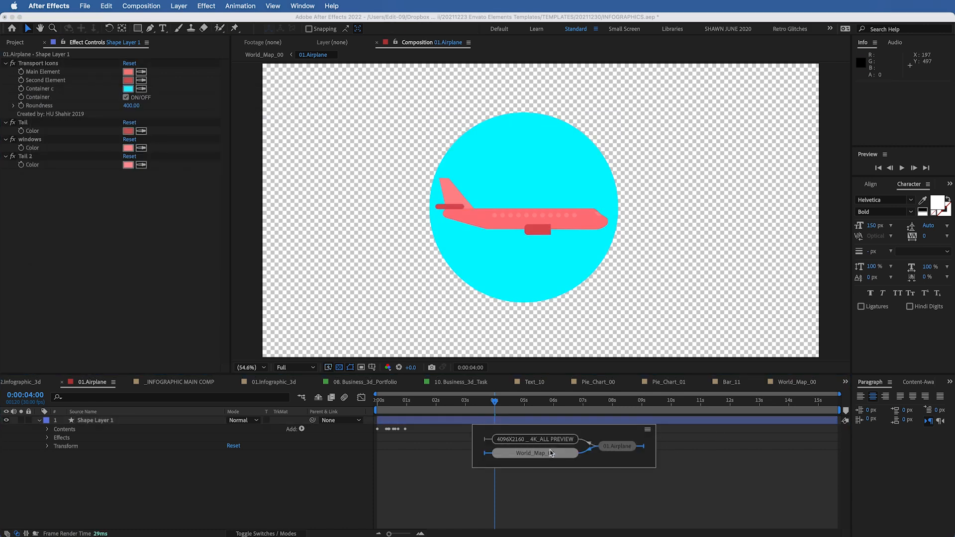
left_click(553, 456)
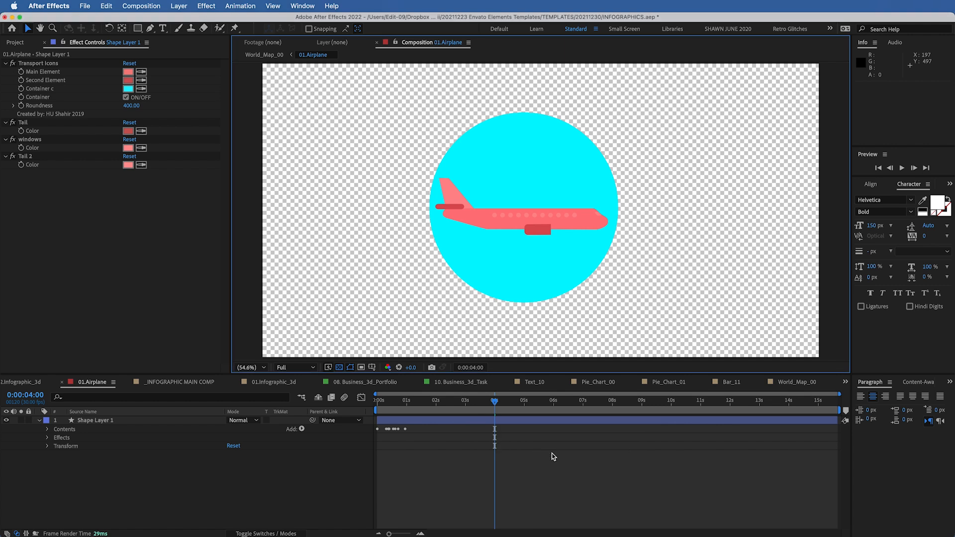
key("s")
left_click_drag(531, 273, 466, 273)
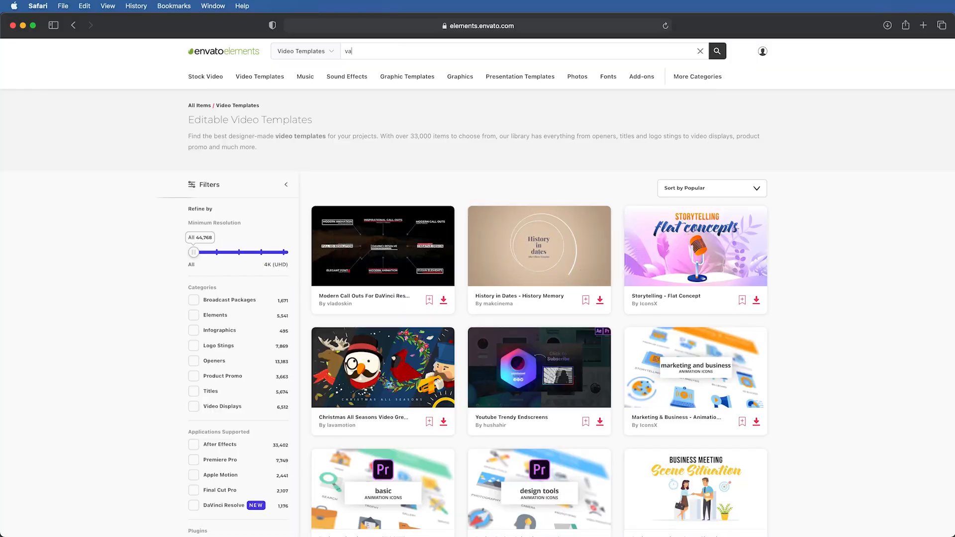
- Search the video templates for vaporwave, open Retro Logo Reveal Pack (Pack of 3) and play its preview
type("vapor")
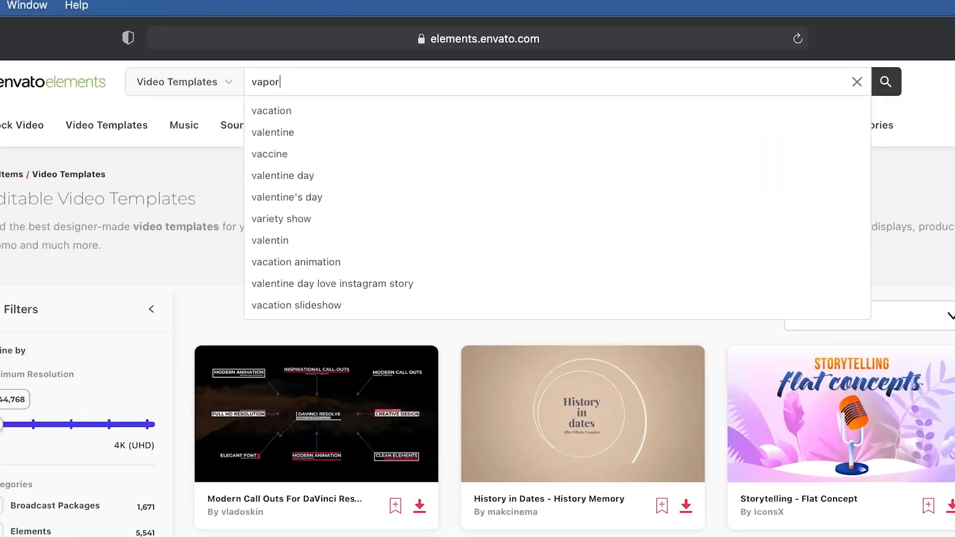
type("wave")
key("Return")
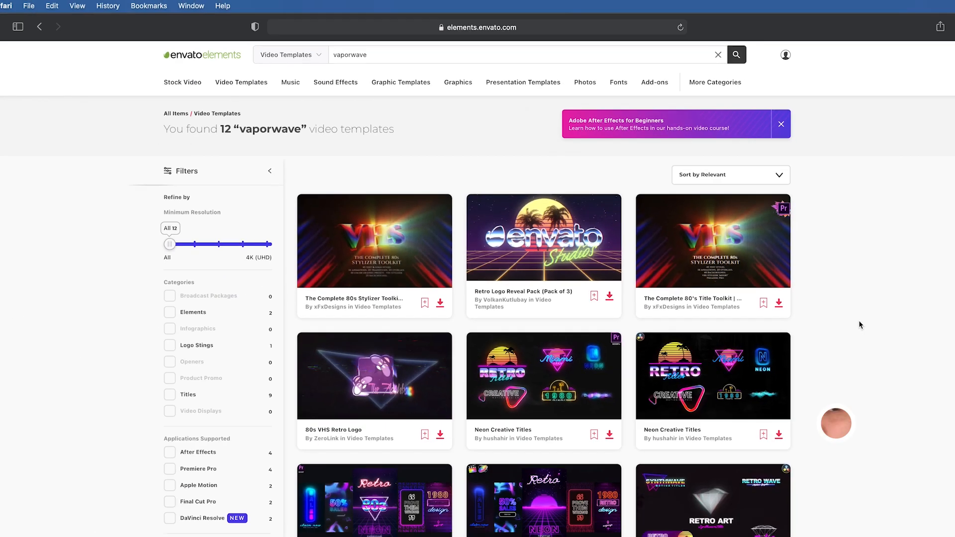
scroll(861, 324, "down", 2)
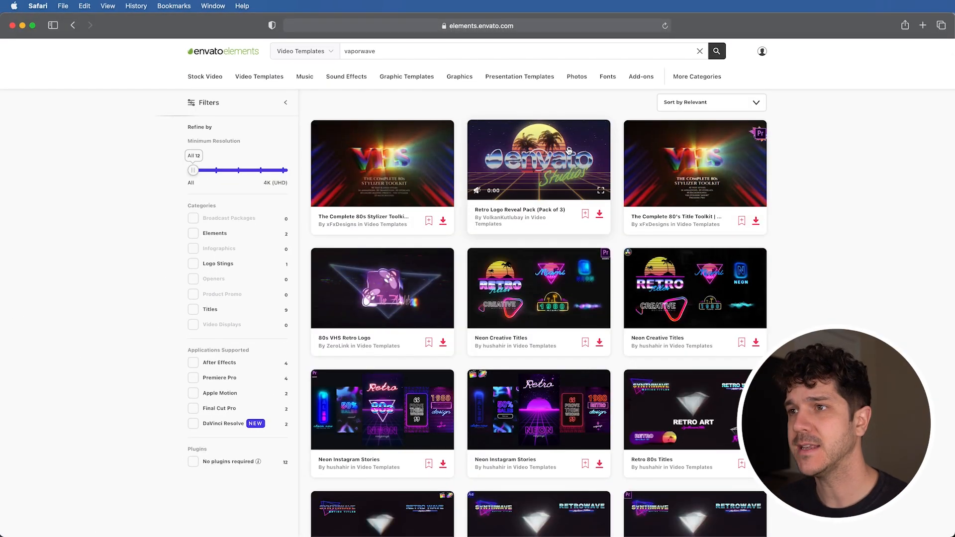
left_click(568, 150)
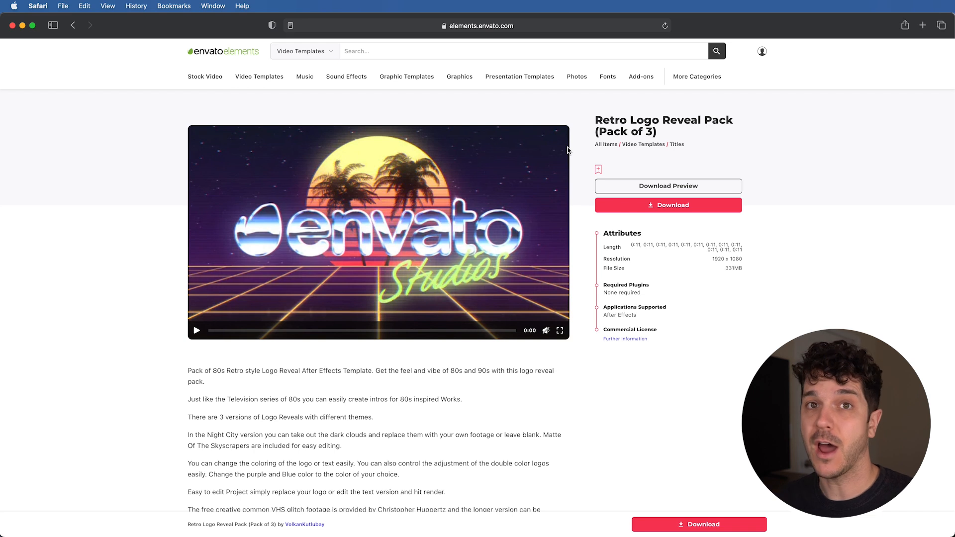
left_click(199, 331)
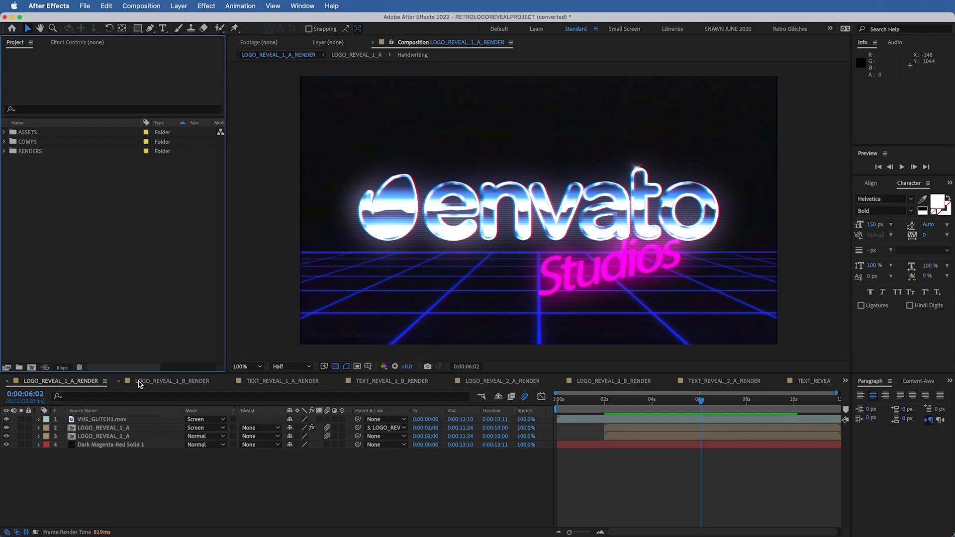
- Switch to the After Effects project RETROLOGOREVEALPROJECT and look through its logo and text reveal render compositions
left_click(139, 382)
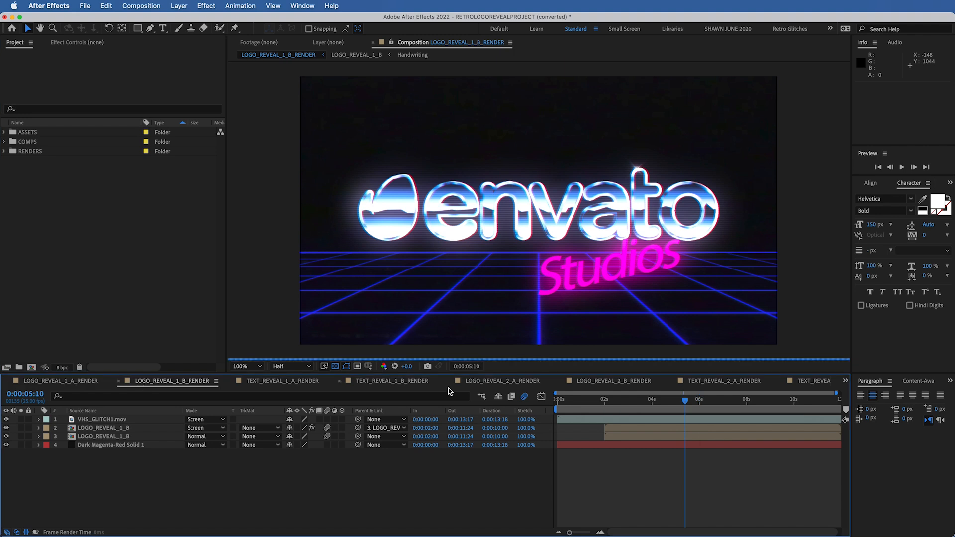
left_click(287, 382)
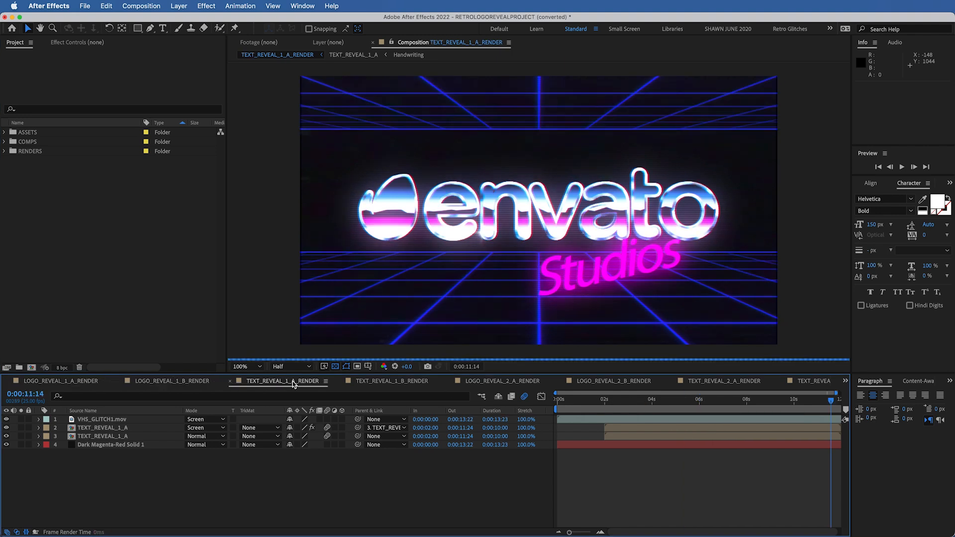
left_click(392, 381)
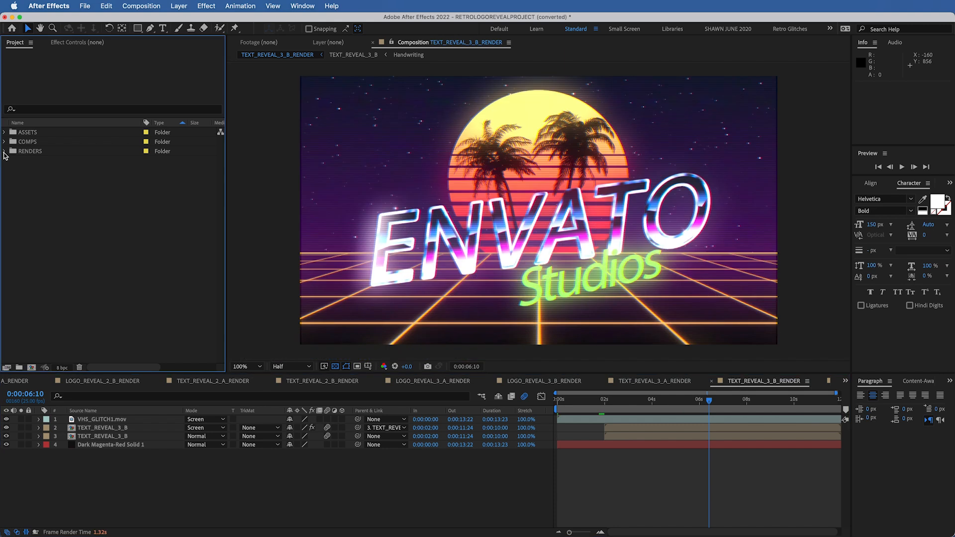
- Open LOGO_REVEAL_1_B_RENDER from the RENDERS folder and close all other timeline panels
left_click(3, 151)
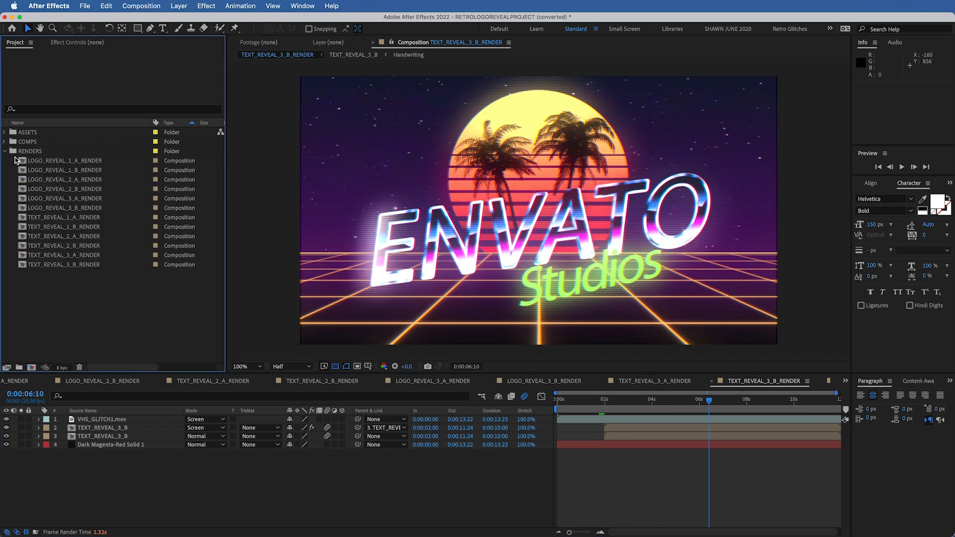
left_click(71, 180)
left_click(77, 264)
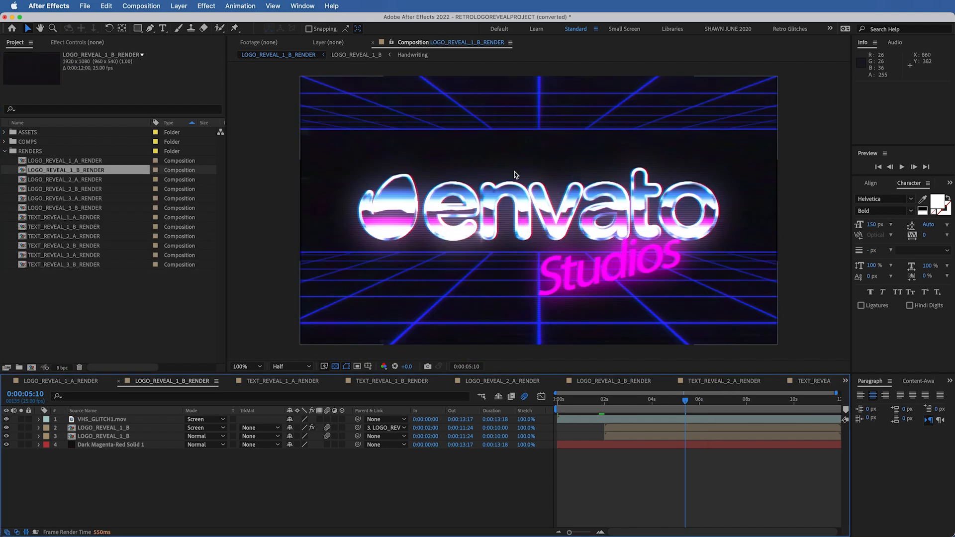
right_click(160, 383)
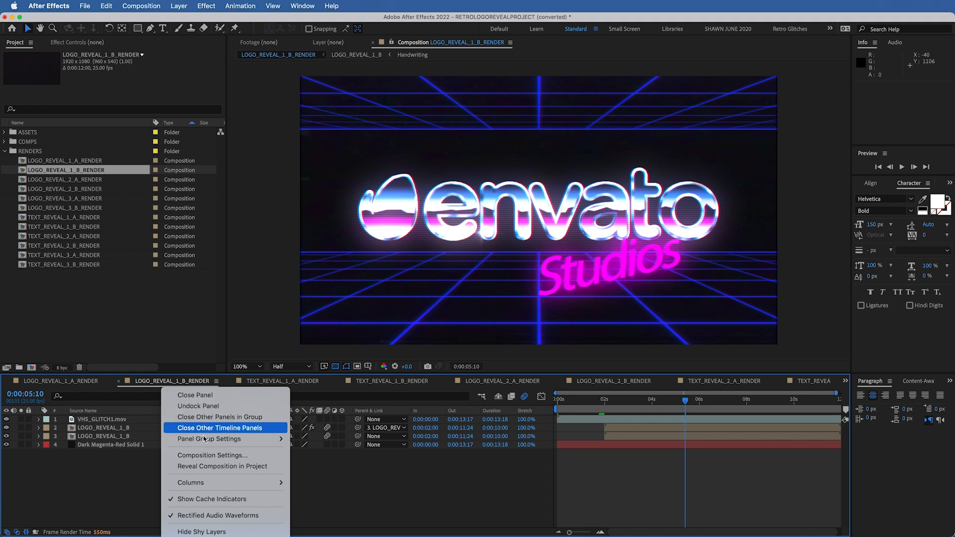
left_click(218, 427)
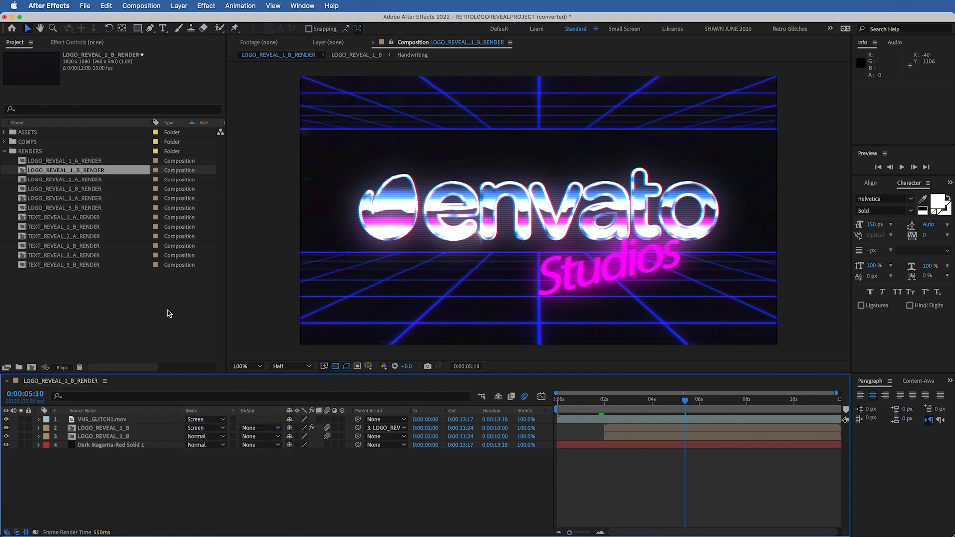
- Open YOUR_TEXT_HERE from the COMPS folder and replace its placeholder text with the creator's name in capitals, set in Helvetica Bold
left_click(4, 151)
left_click(4, 142)
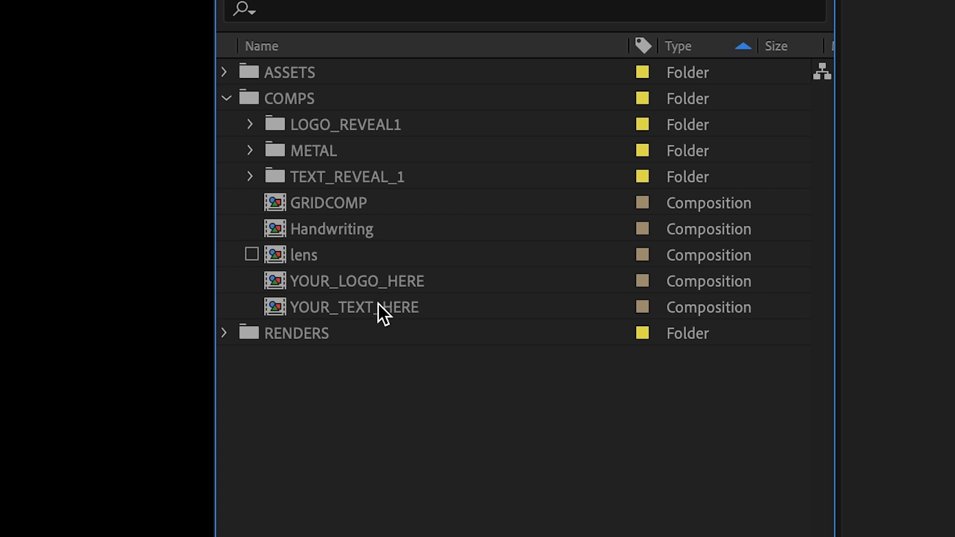
double_click(378, 302)
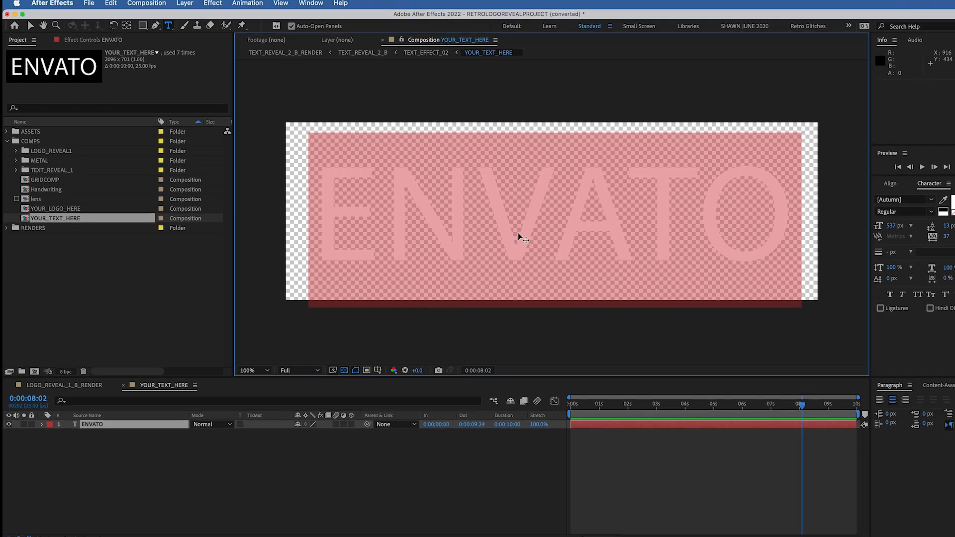
type("OLUFEMII")
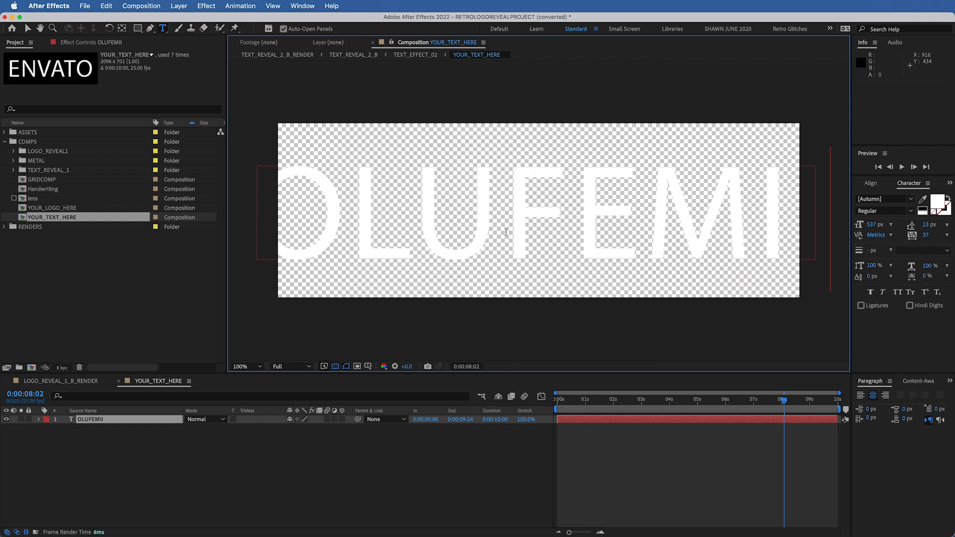
double_click(506, 232)
left_click(880, 199)
type("helve")
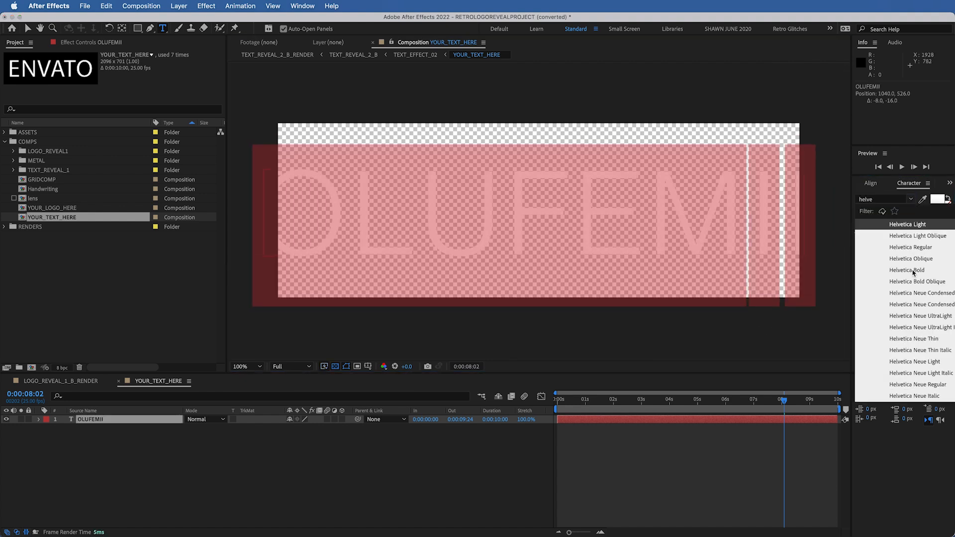
left_click(913, 270)
- In YOUR_LOGO_HERE, hide envatologo.png and add the creator's name as centered text with a font size of 458 px
double_click(89, 208)
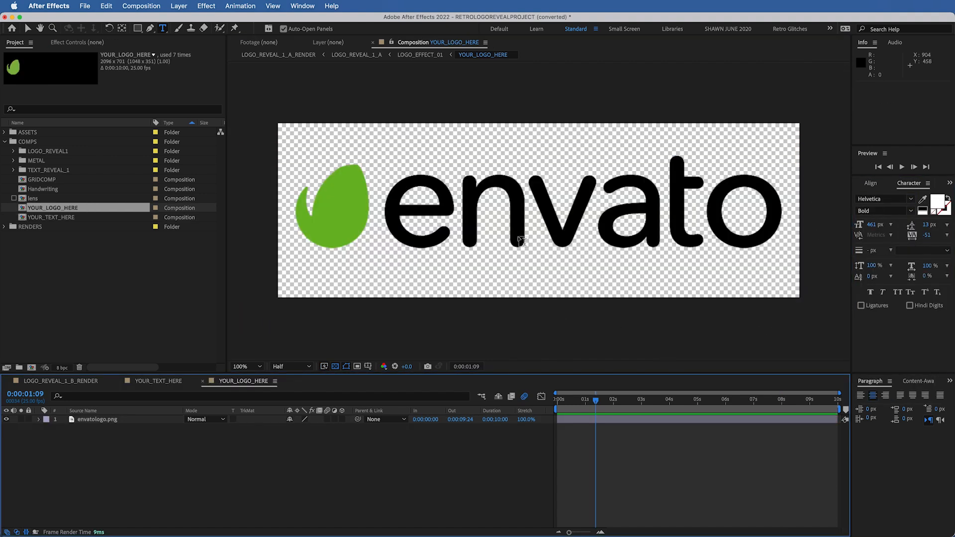
left_click(7, 419)
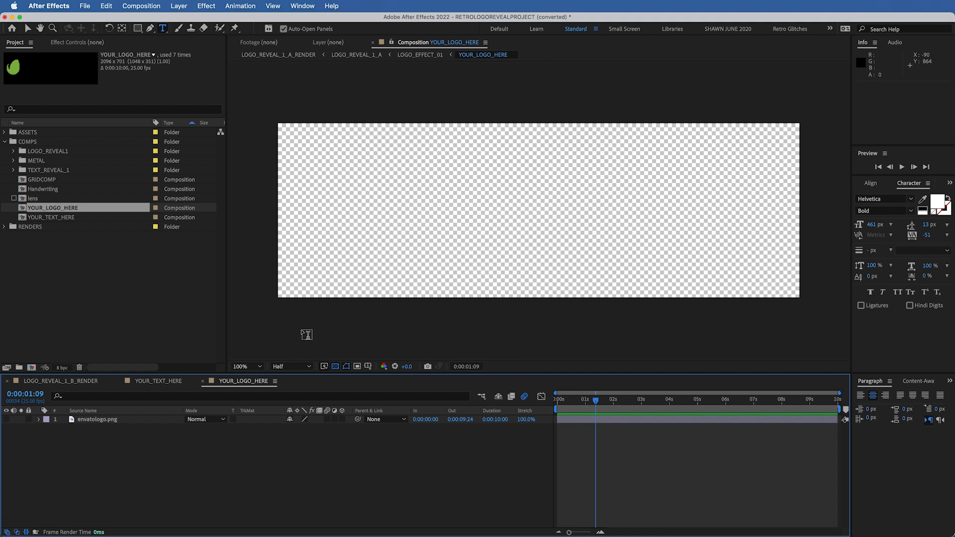
left_click(539, 209)
left_click(908, 184)
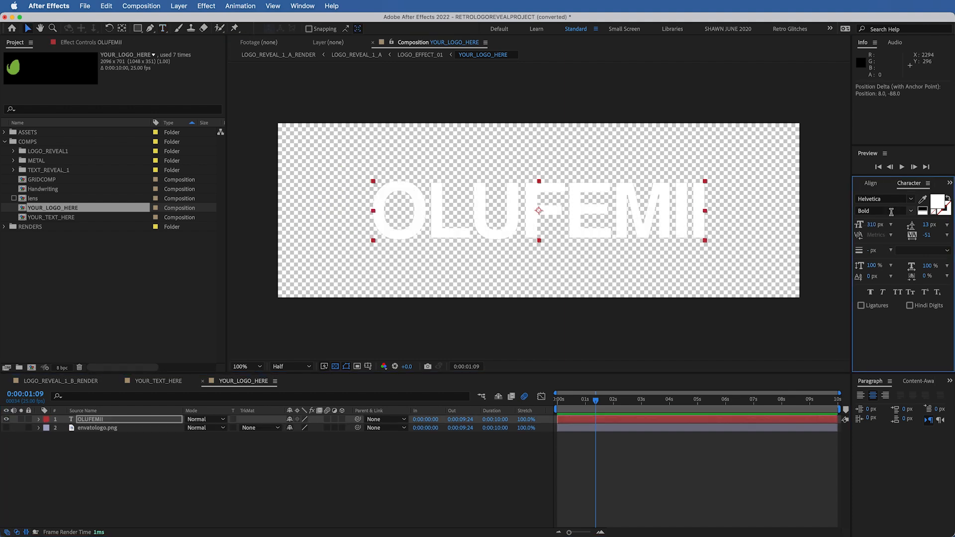
left_click_drag(870, 224, 944, 224)
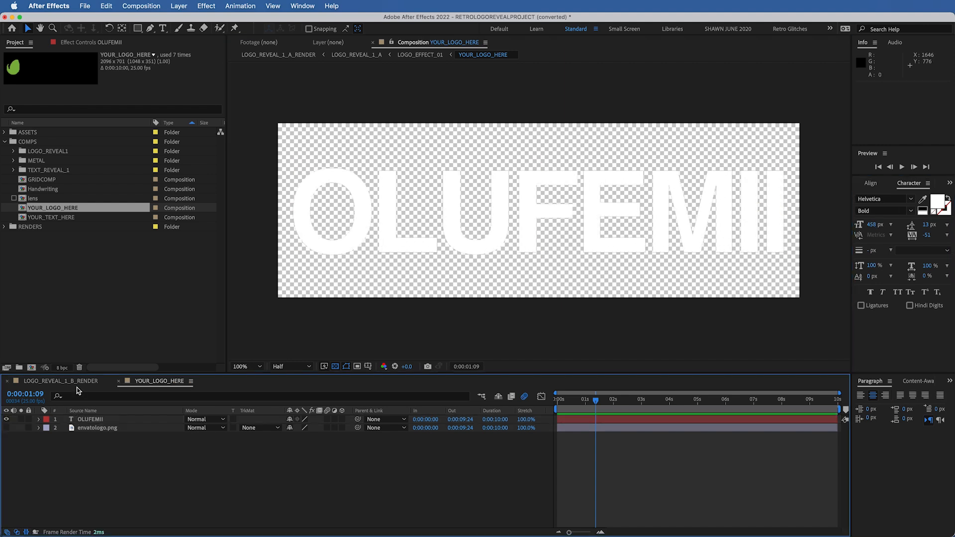
- Check LOGO_REVEAL_1_B_RENDER, and in the Handwriting composition replace the text Studios with Productions at 264 px
left_click(44, 381)
left_click(411, 495)
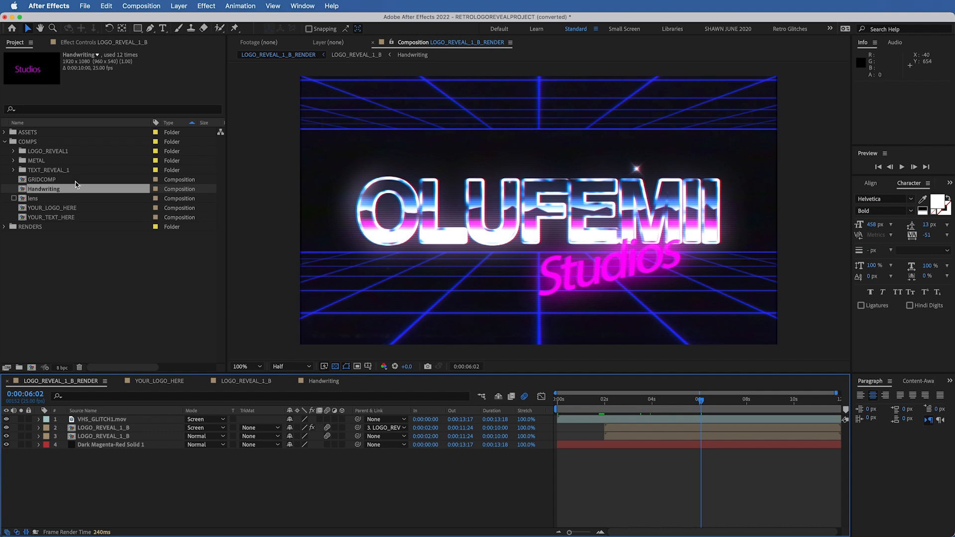
double_click(43, 191)
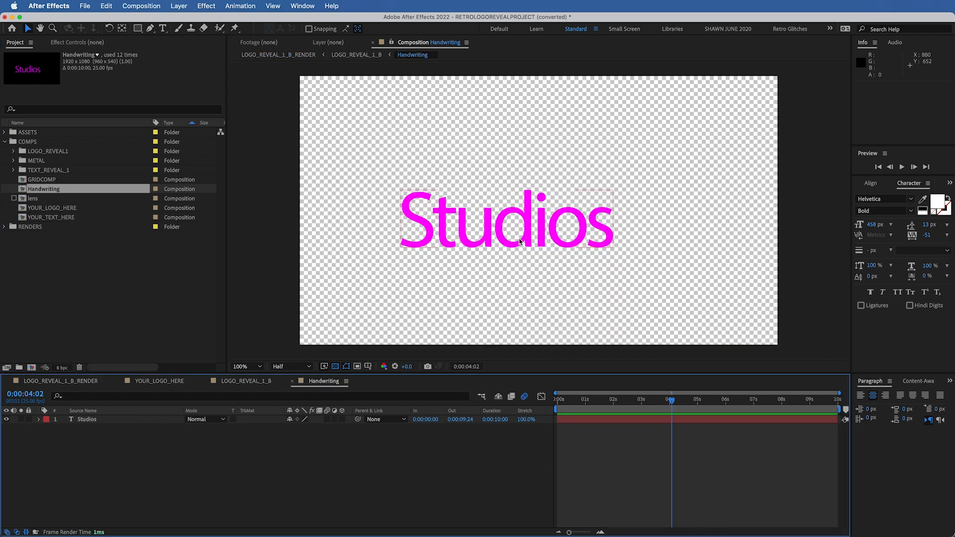
double_click(519, 241)
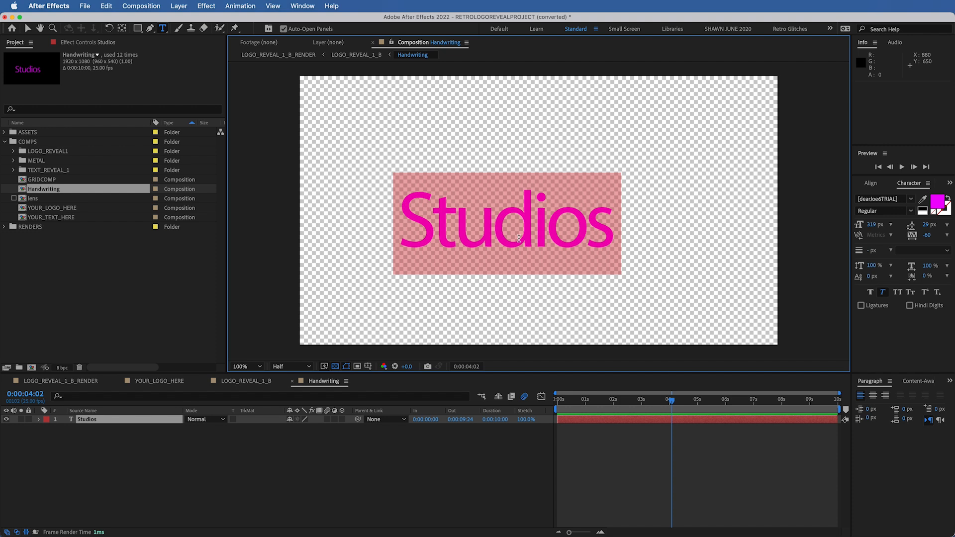
type("Producti")
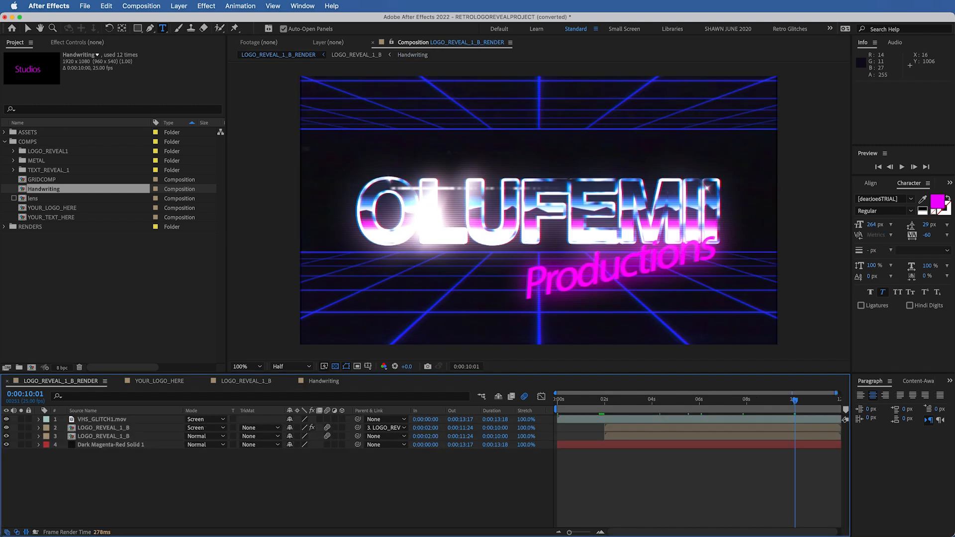
- Open the LOGO_REVEAL_2_B_RENDER composition from the RENDERS folder
left_click(128, 266)
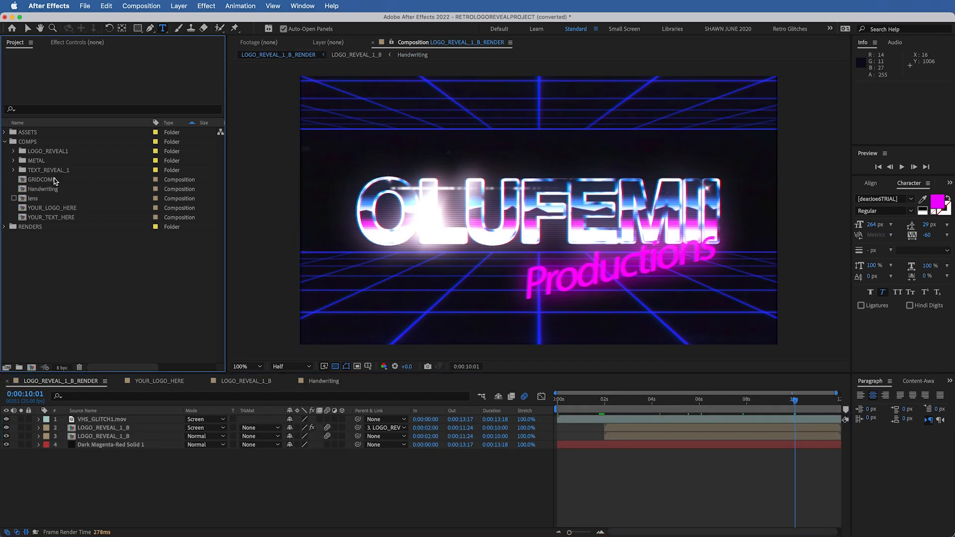
left_click(4, 226)
double_click(45, 265)
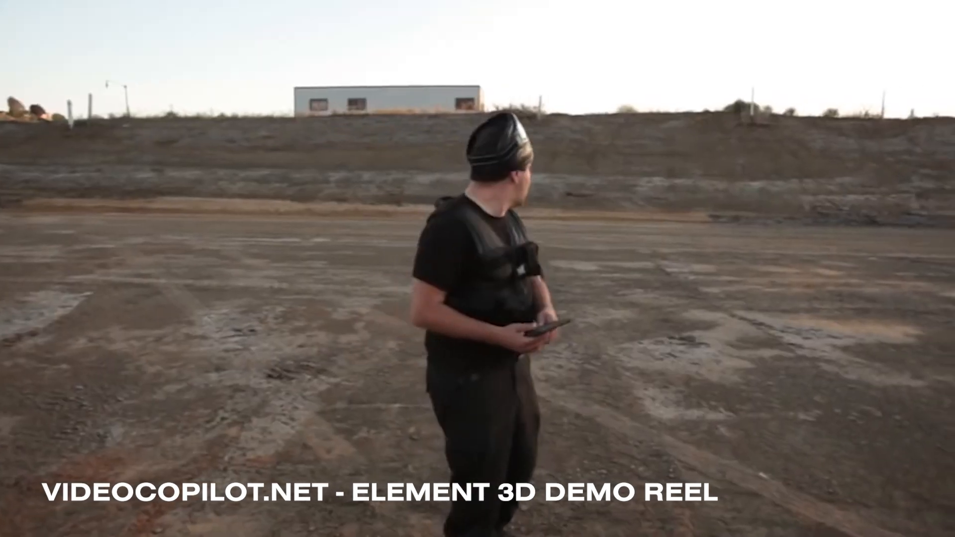
- Switch to Envato Elements in Safari, search the video templates for neon sign and download the Neon Sign Kit
type("on sign")
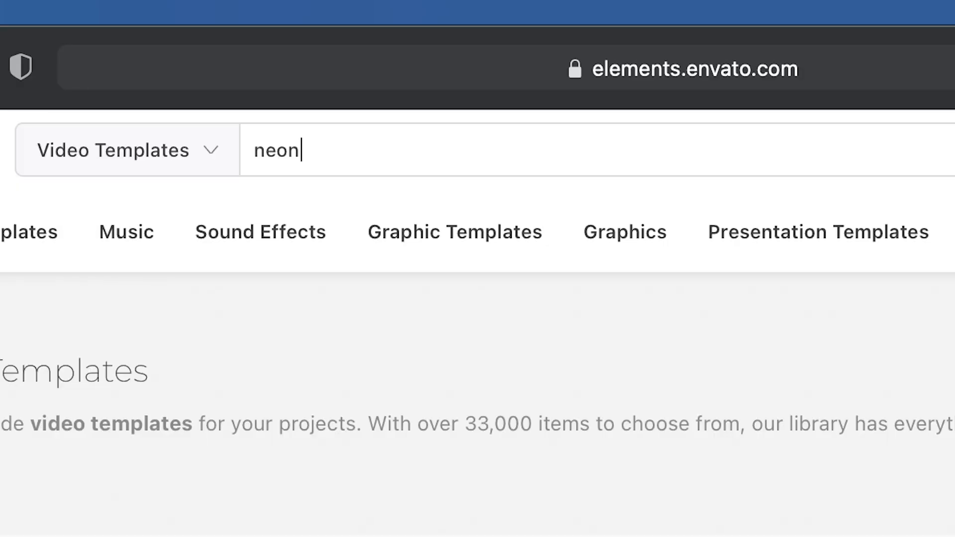
key("Return")
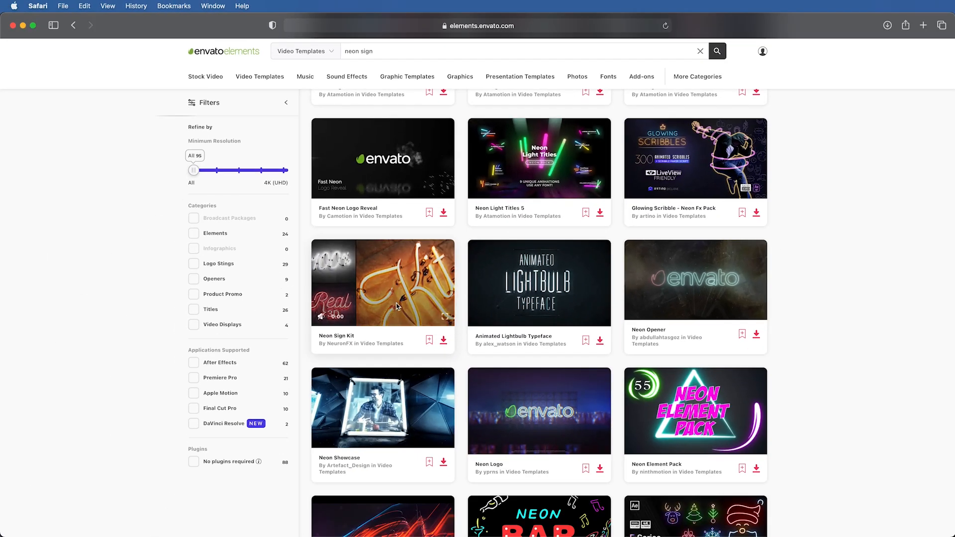
left_click(397, 306)
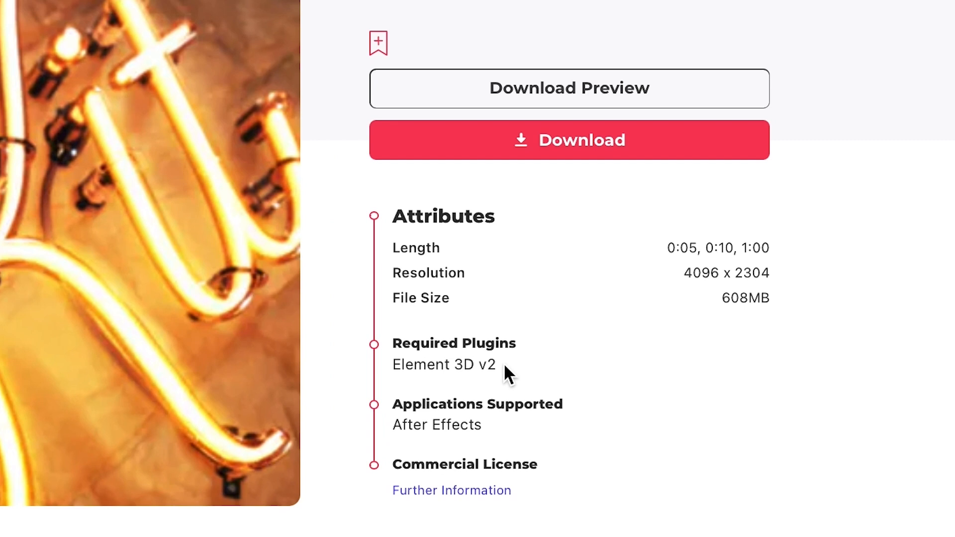
left_click(565, 137)
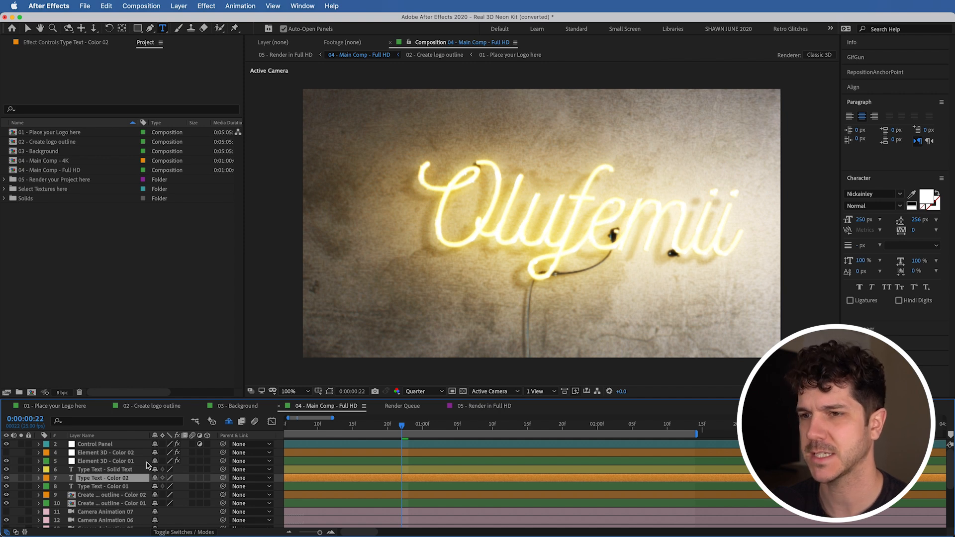
- In the After Effects neon kit's 04 - Main Comp - Full HD, isolate Type Text - Color 01 and change its text to Hello
left_click(20, 486)
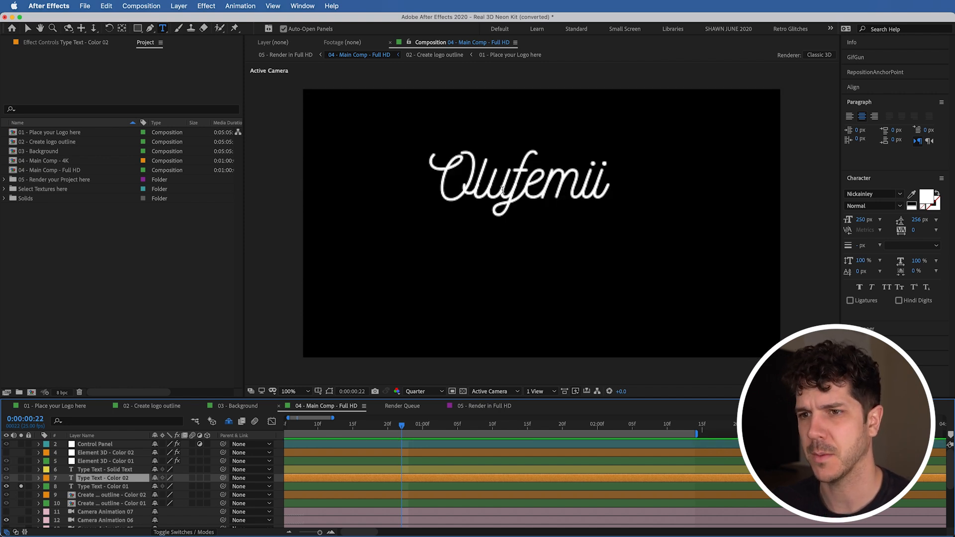
double_click(502, 189)
type("Hello")
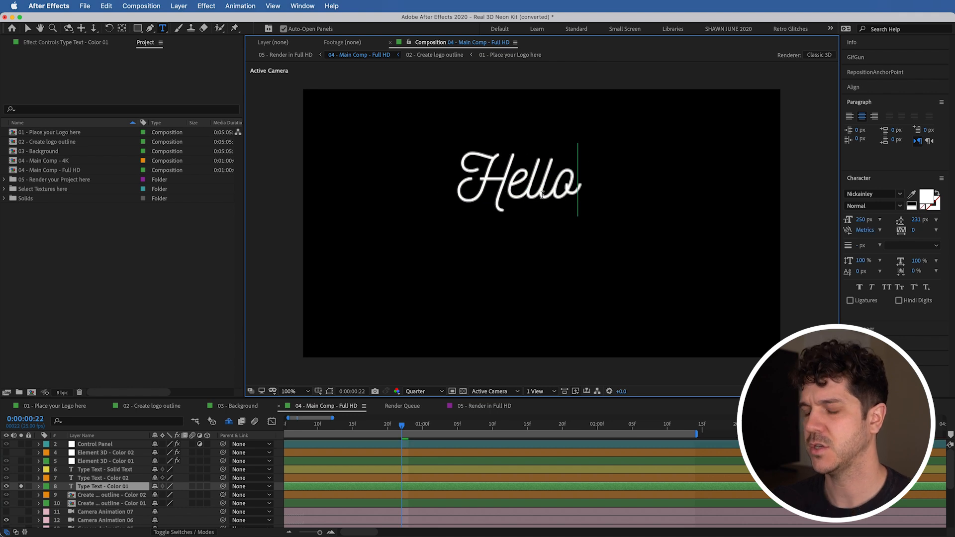
left_click(182, 468)
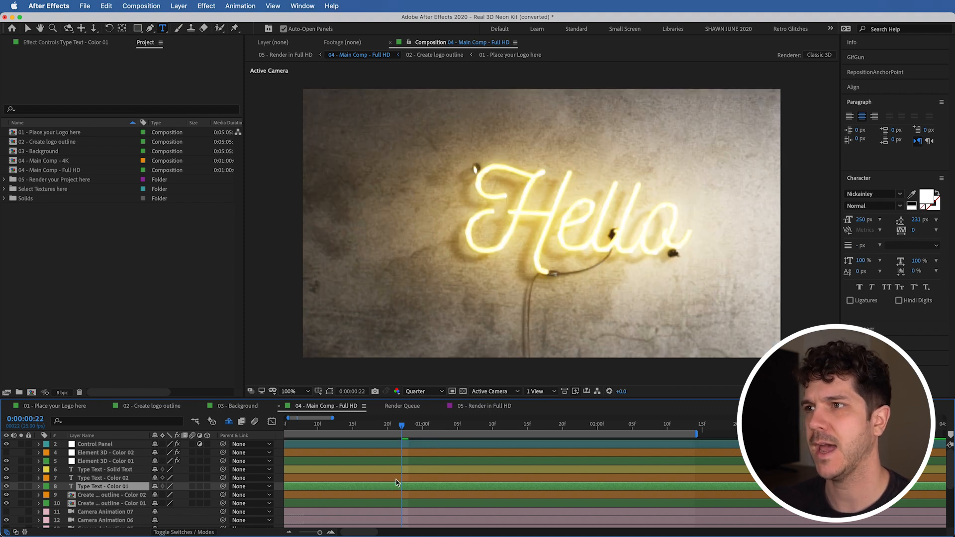
- Turn on the Camera Animation 05 layer in 04 - Main Comp - Full HD
scroll(396, 482, "down", 3)
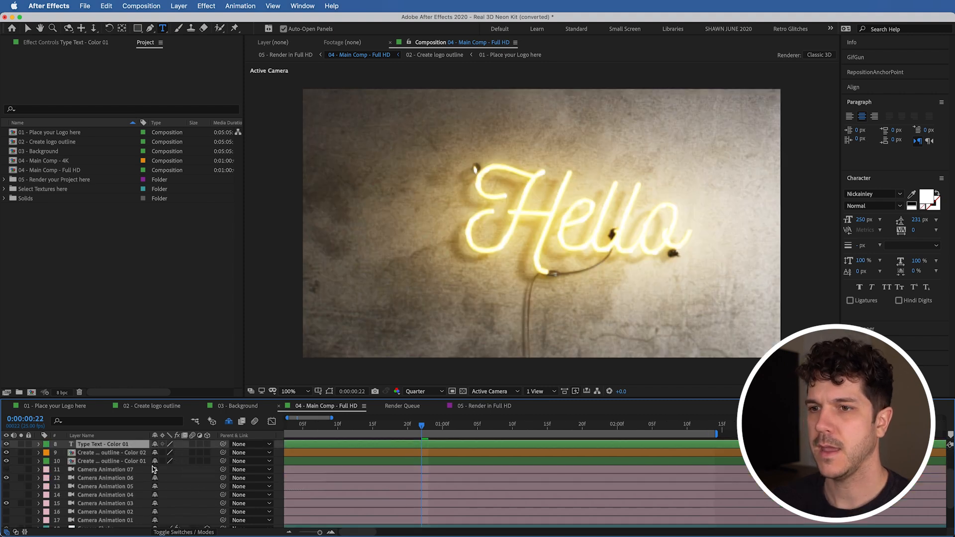
left_click(6, 487)
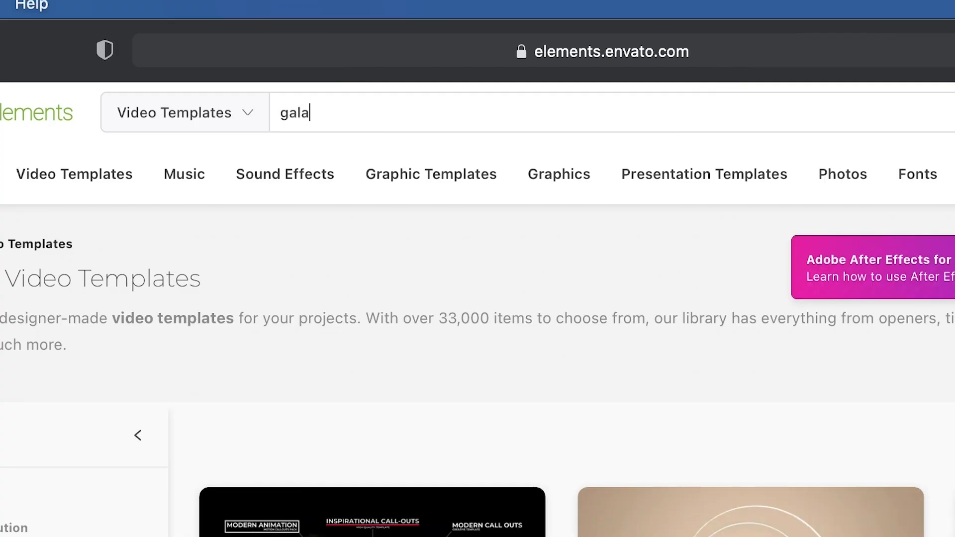
- On Envato Elements, search the video templates for galaxy and download the Galaxy Space Logo Reveal
type("xy")
key("Return")
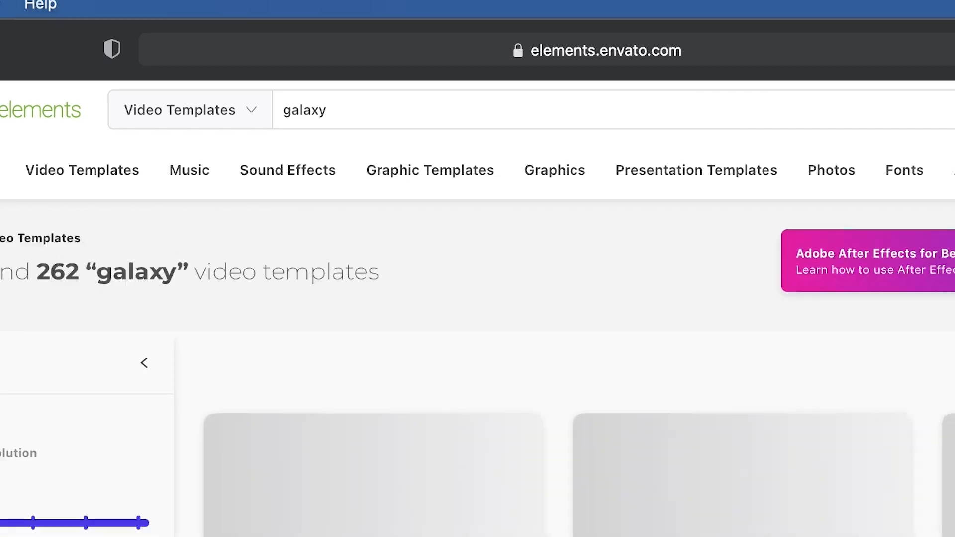
left_click(383, 239)
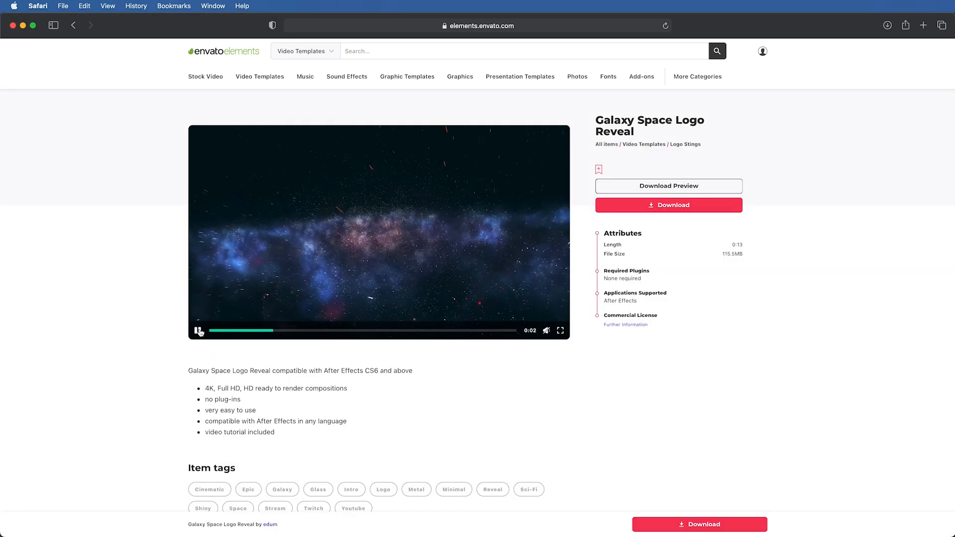
left_click(686, 205)
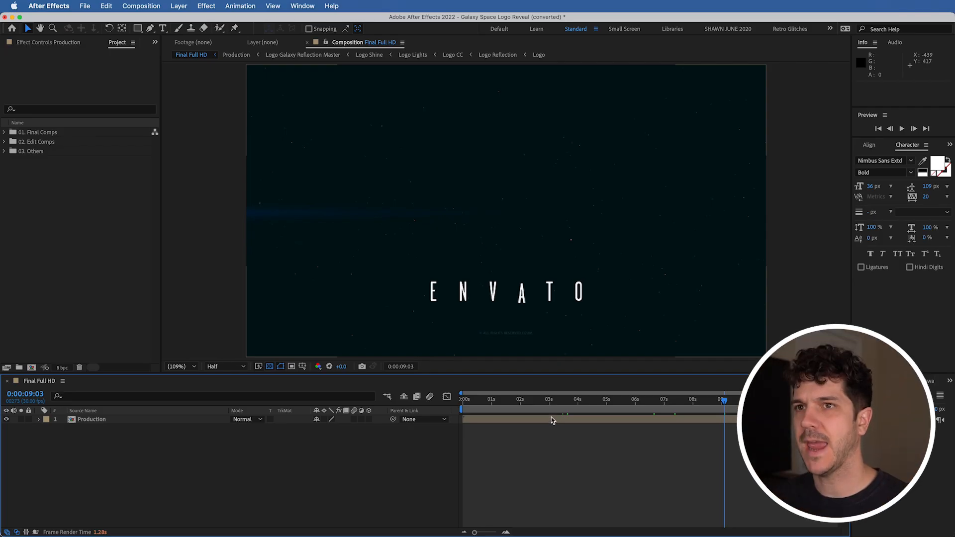
- In After Effects, look into the nested Production and Logo Galaxy Reflection Master compositions and close all timelines except Final Full HD
double_click(550, 420)
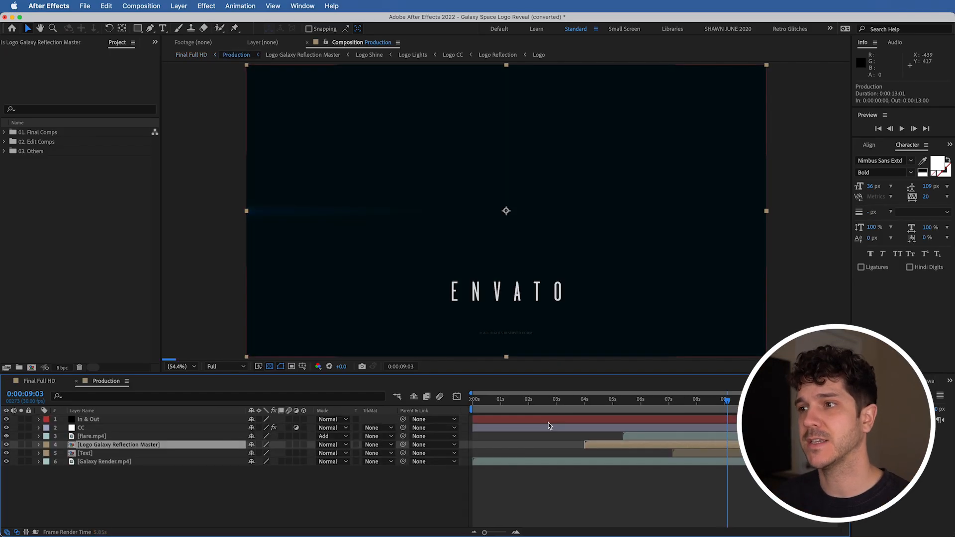
double_click(626, 445)
key("Tab")
left_click(504, 431)
left_click(436, 436)
right_click(29, 380)
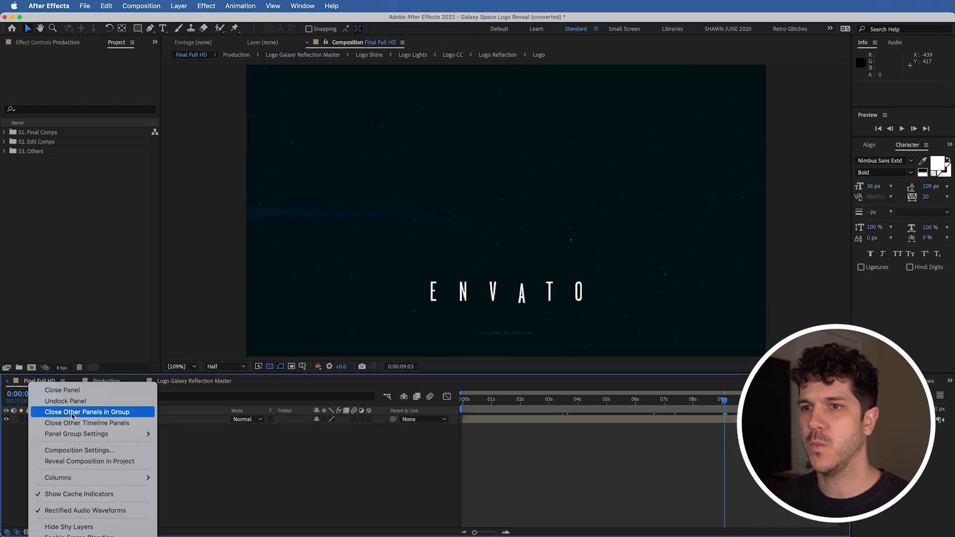
left_click(71, 413)
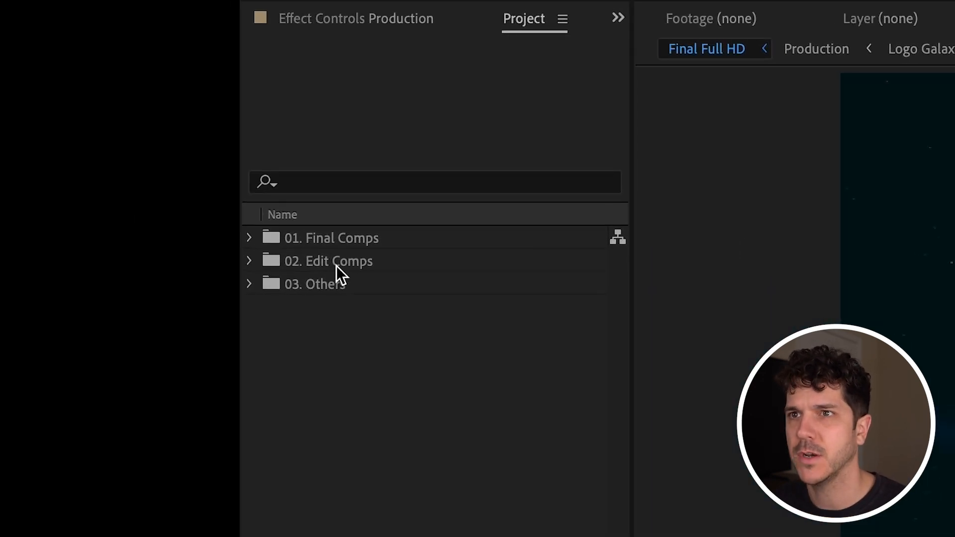
- Open the Text composition from the 02. Edit Comps folder and change the ENVATO text to OLUFEMII
left_click(295, 267)
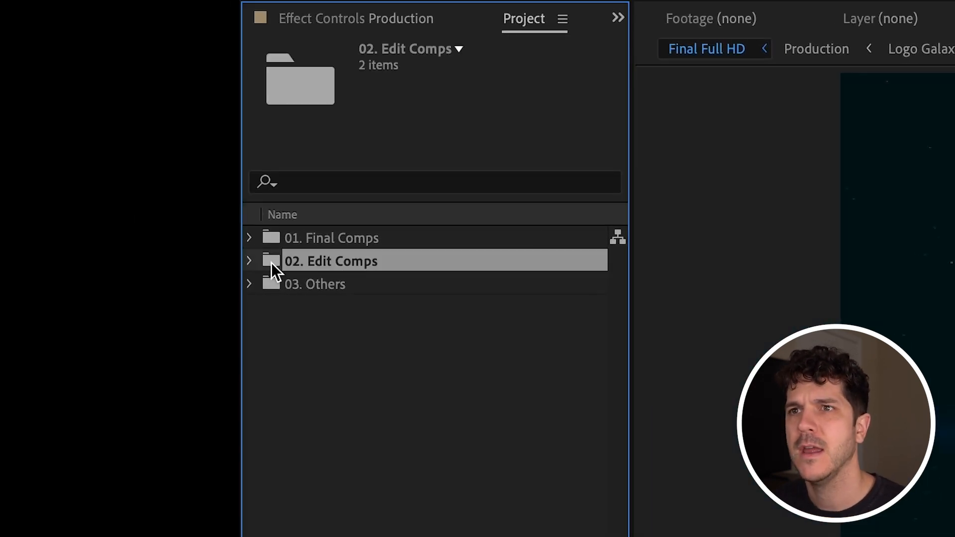
left_click(251, 261)
left_click(300, 306)
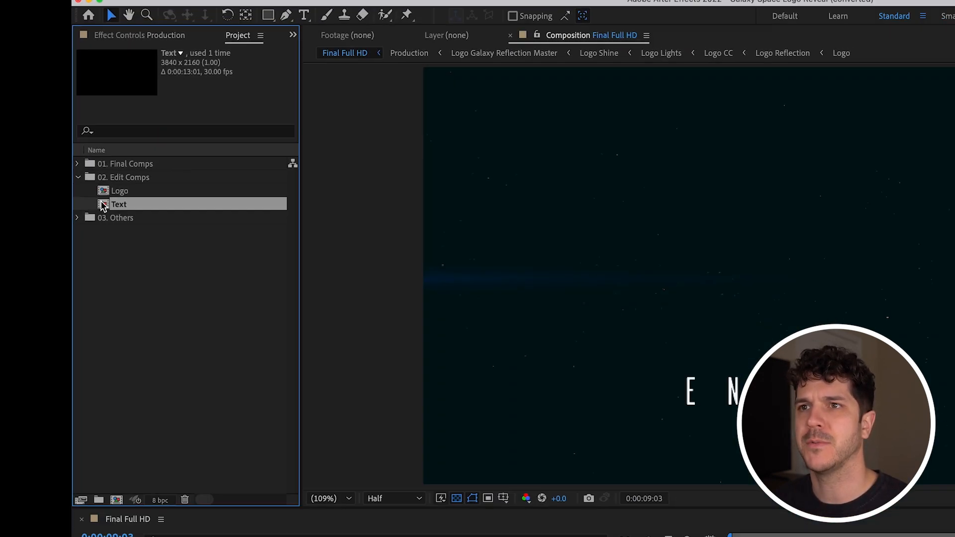
double_click(104, 205)
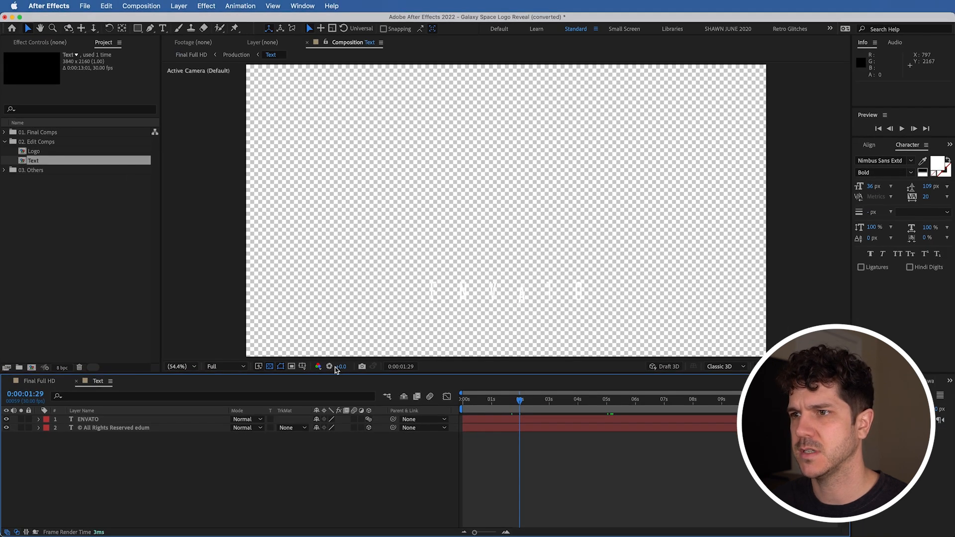
left_click(291, 366)
double_click(457, 295)
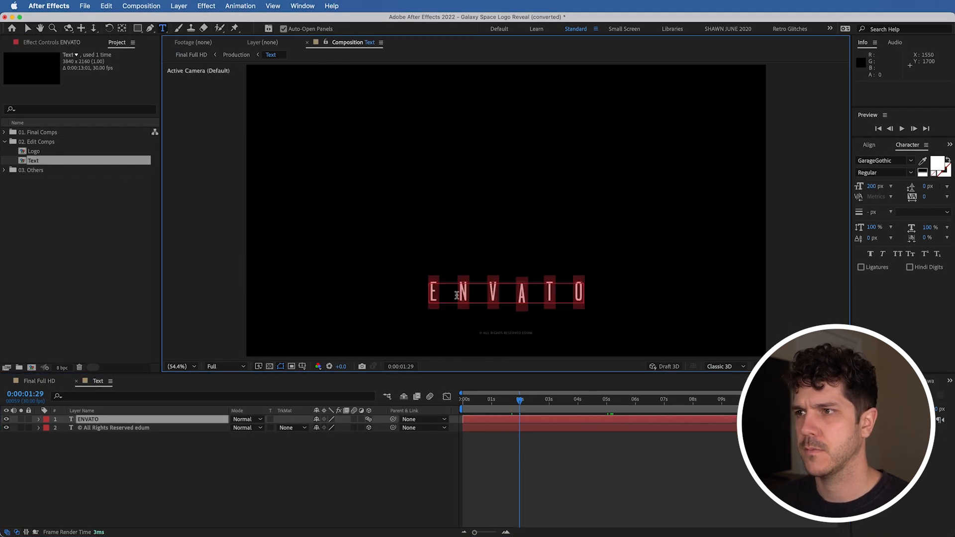
type("OLUFEMII")
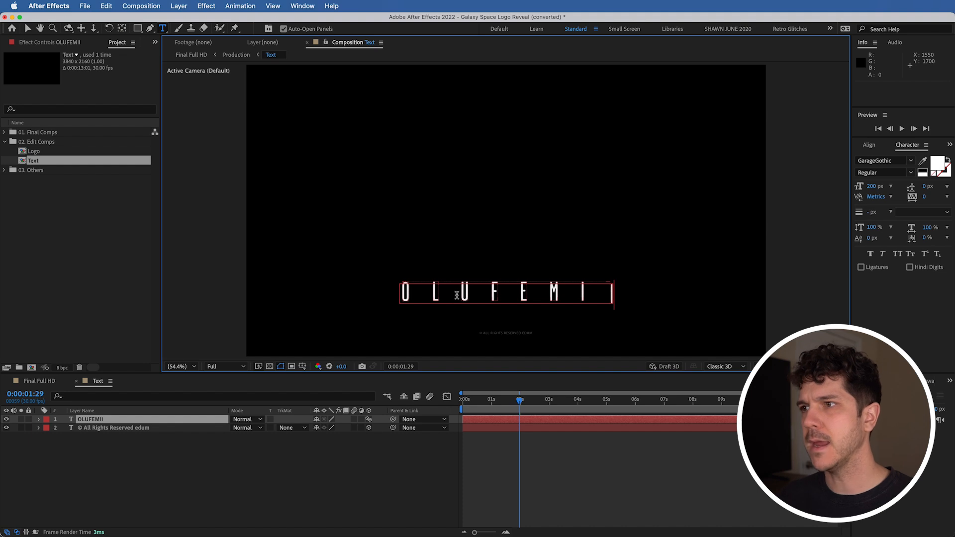
left_click(504, 452)
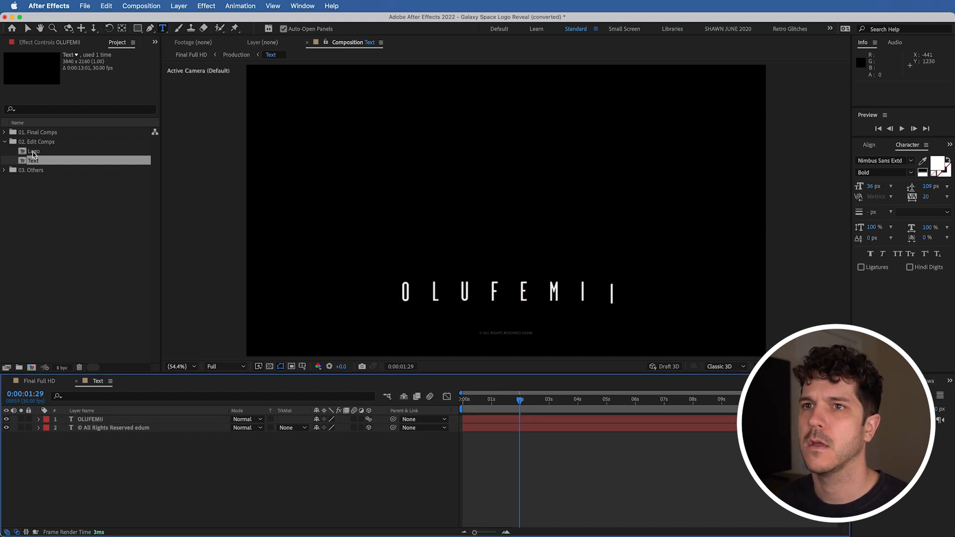
- In the Logo composition, set the letter O to Helvetica Bold at 593 px and return to Final Full HD
double_click(33, 151)
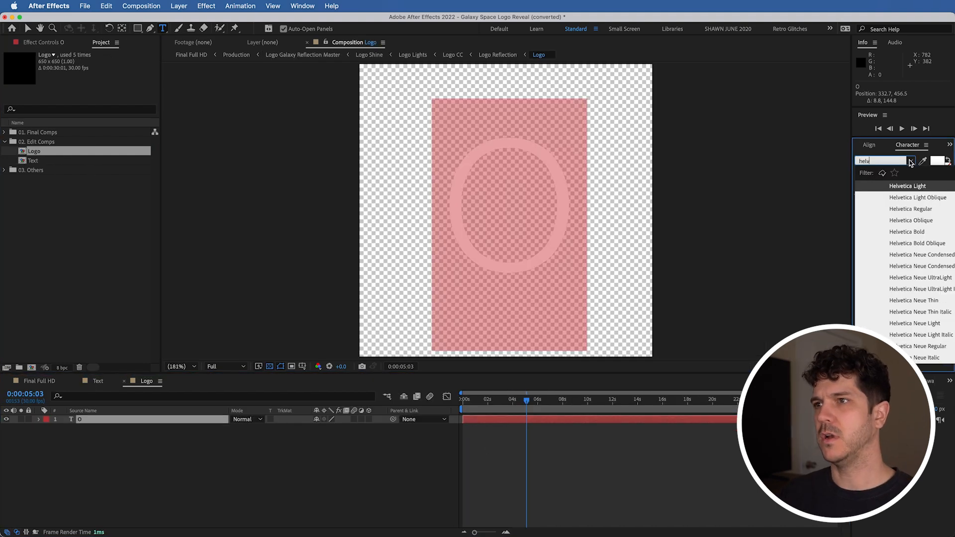
left_click(927, 232)
left_click_drag(872, 187, 952, 187)
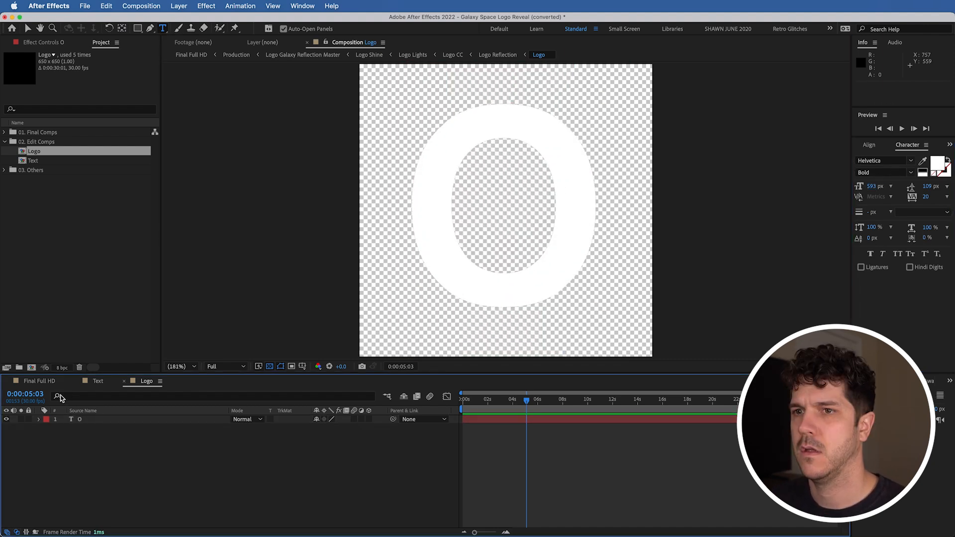
left_click(48, 382)
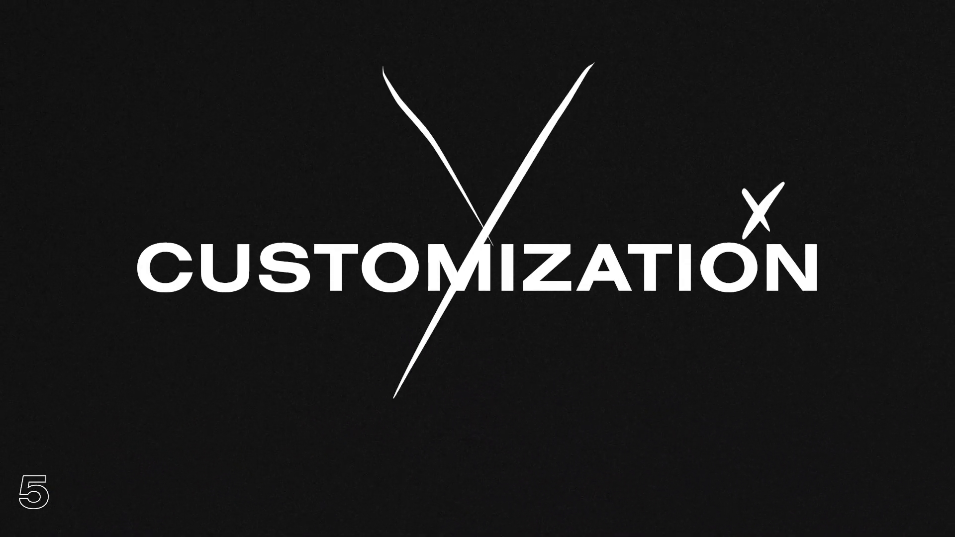
- Switch to Envato Elements in Safari, search the video templates for grunge and open the Motorcycle Grunge Opener
type("grunge")
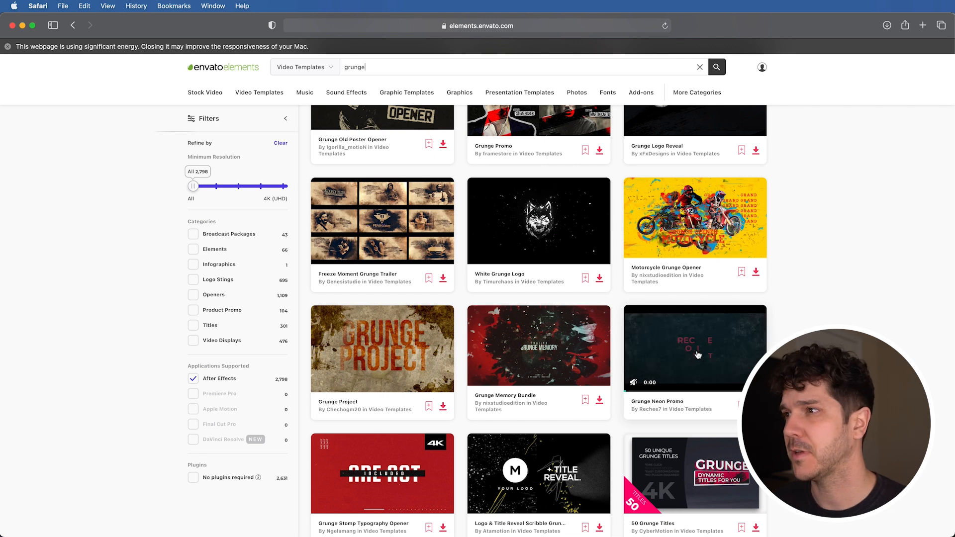
left_click(698, 205)
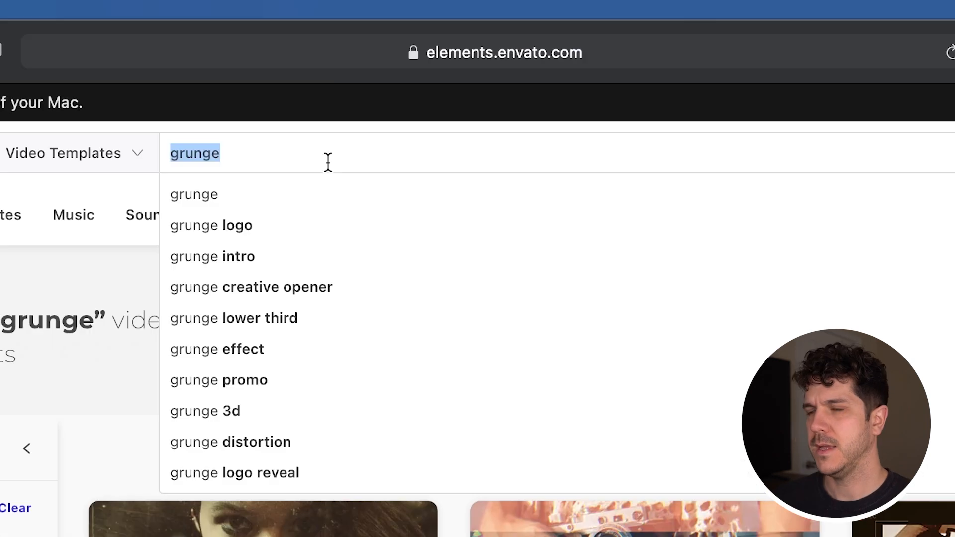
- Search the video templates for explosion and download Colorful Explosion Logo to the Envato Templates Tutorial project
type("explosion")
key("Return")
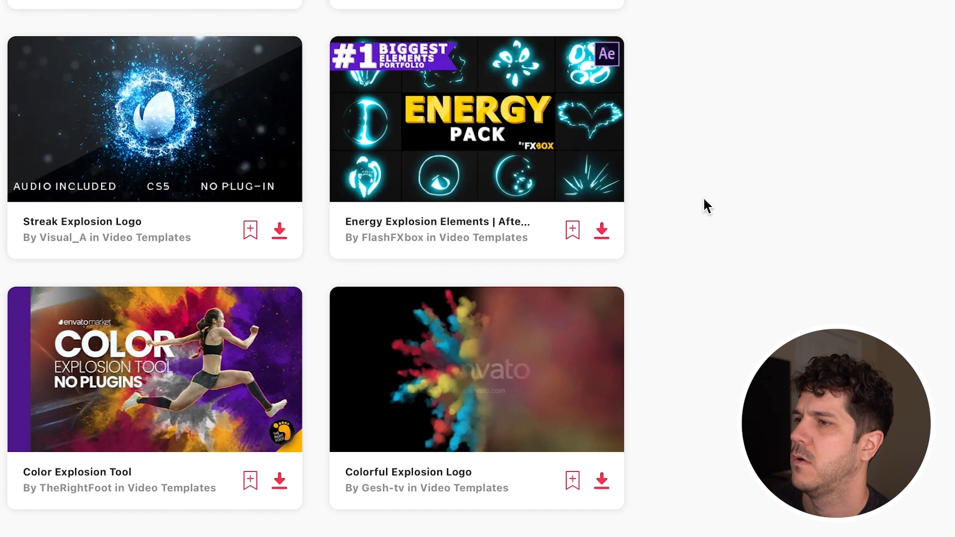
scroll(804, 325, "down", 2)
mouse_move(691, 341)
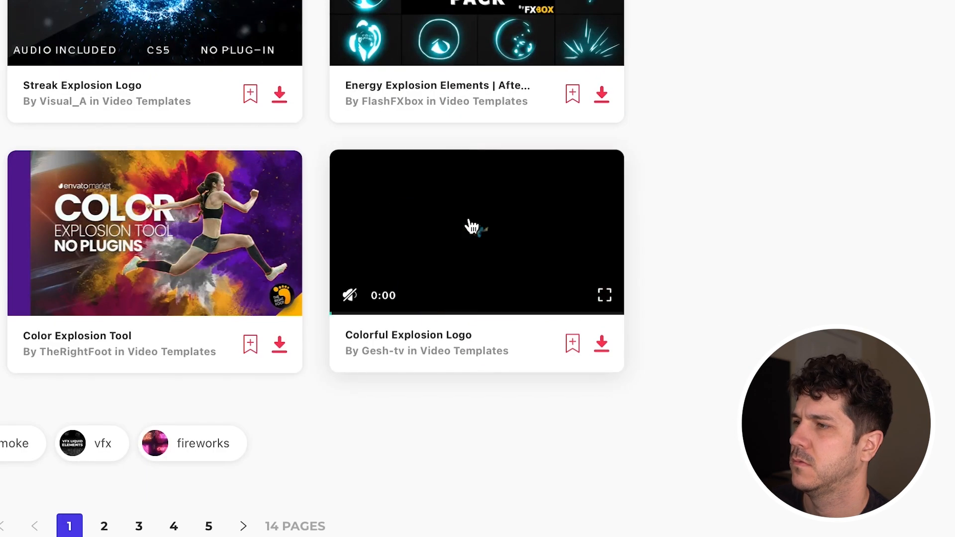
left_click(470, 225)
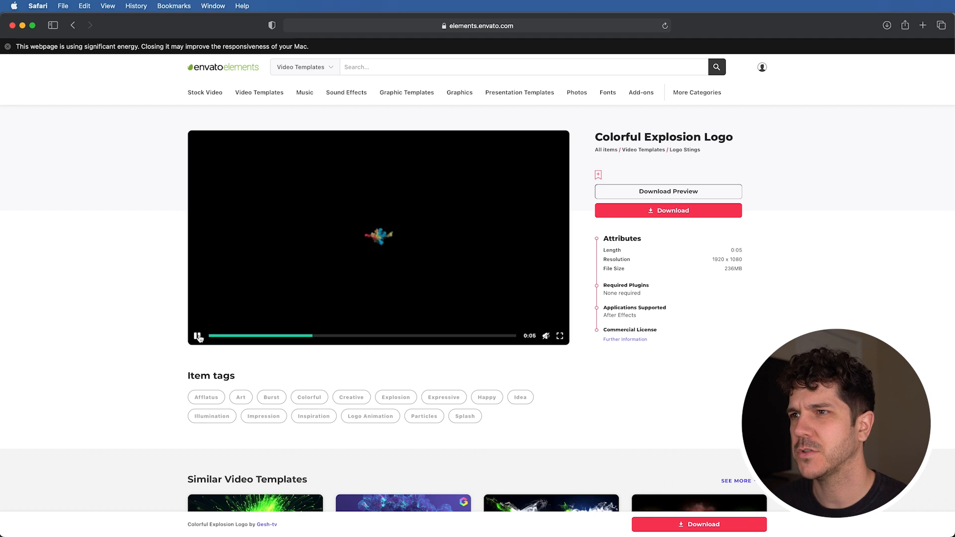
left_click(675, 213)
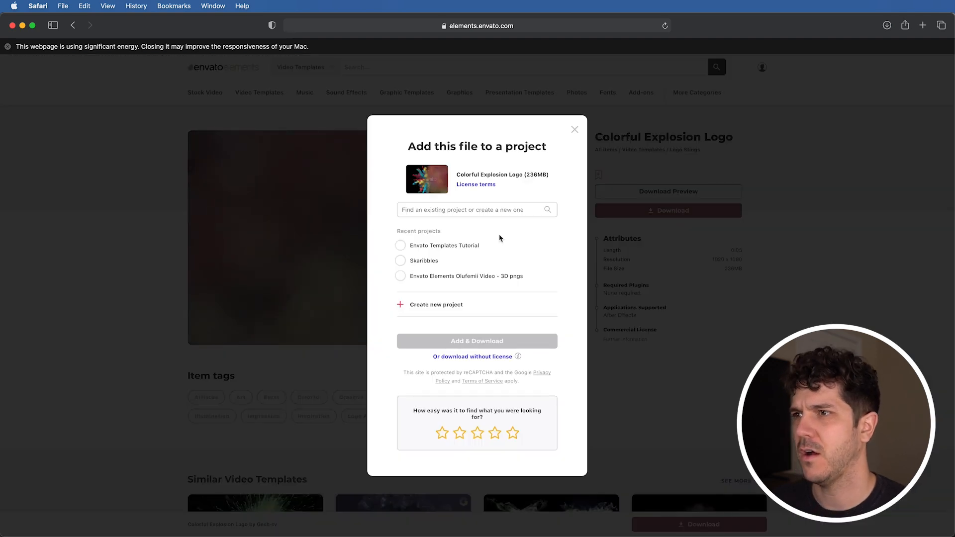
left_click(459, 251)
left_click(478, 340)
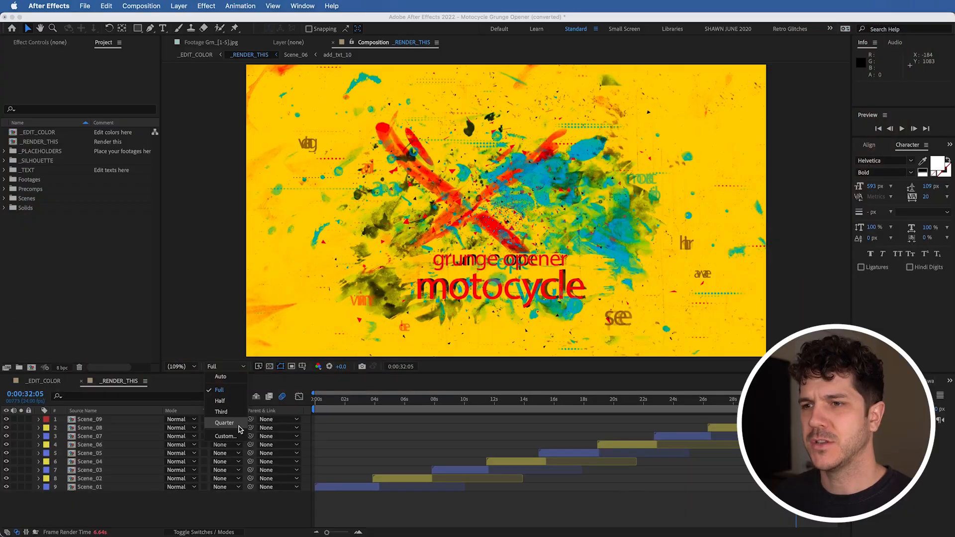
- In After Effects, set the _RENDER_THIS preview resolution to Quarter and move the current time to 0:00:06:17
left_click(225, 423)
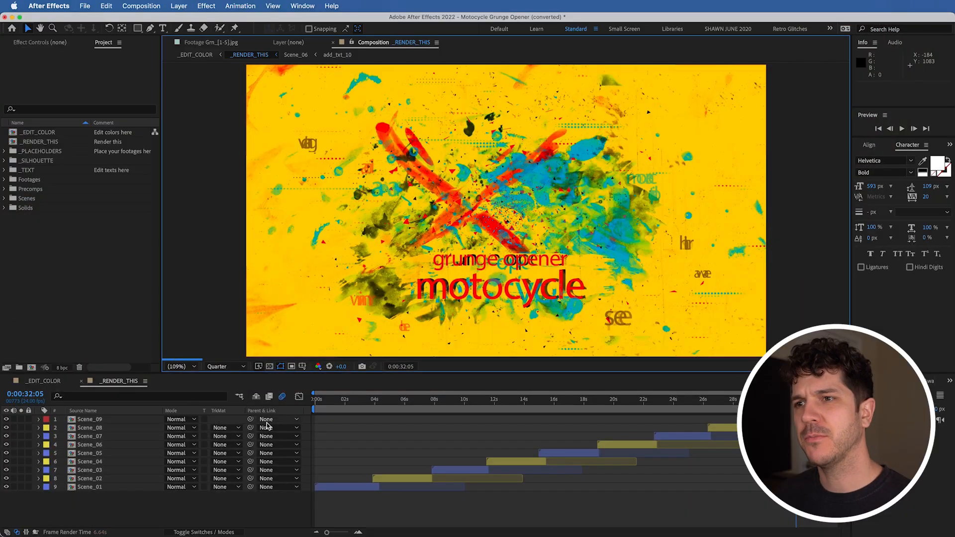
left_click(488, 450)
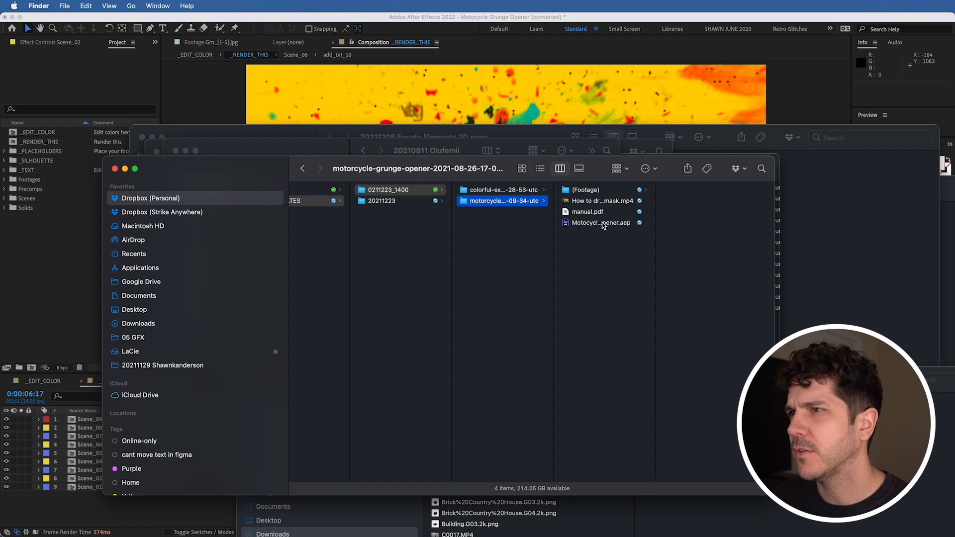
- Switch to Finder, open the grunge opener's manual.pdf and view the web page of its required Homestead font
left_click(598, 190)
double_click(597, 212)
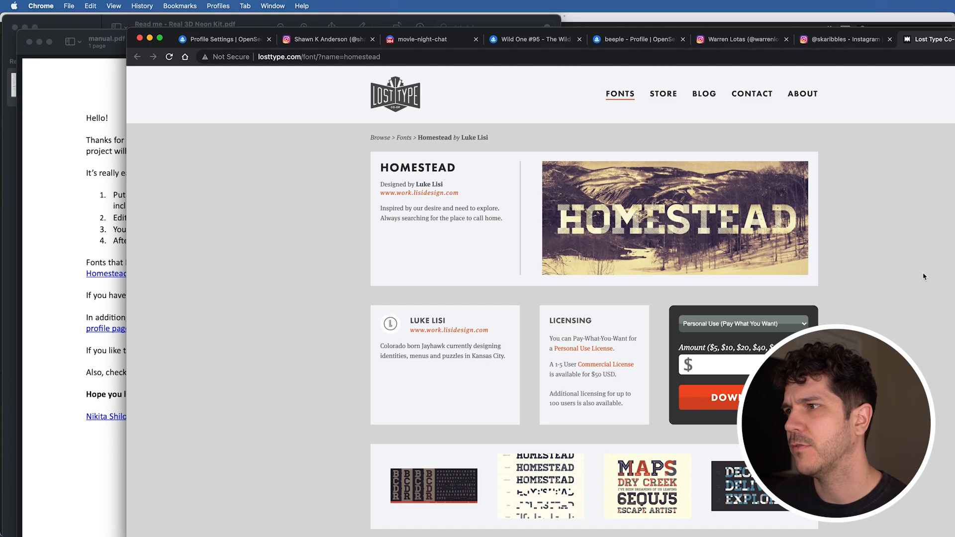
scroll(923, 276, "down", 1)
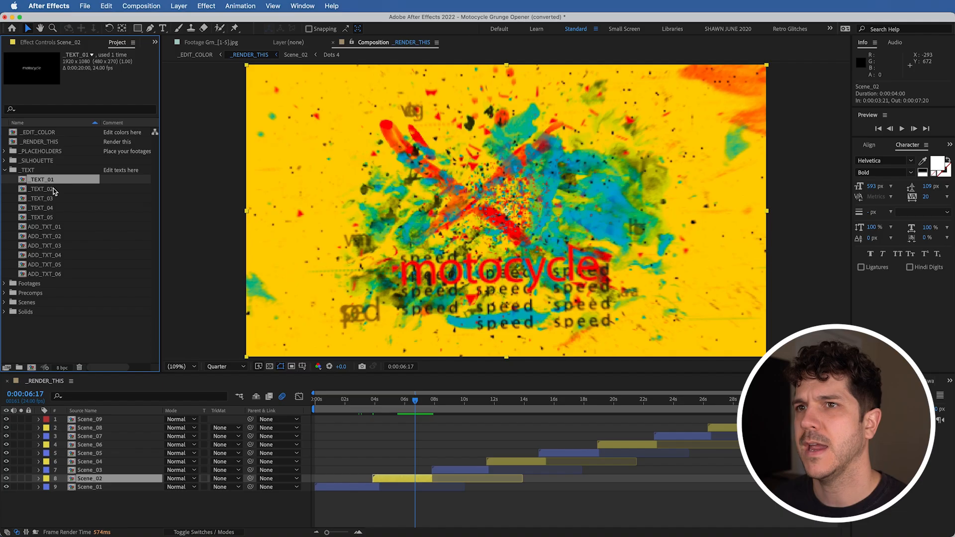
- In After Effects, change the _TEXT_01 text to OLUFEMII in Helvetica Bold and preview it in _RENDER_THIS
double_click(44, 180)
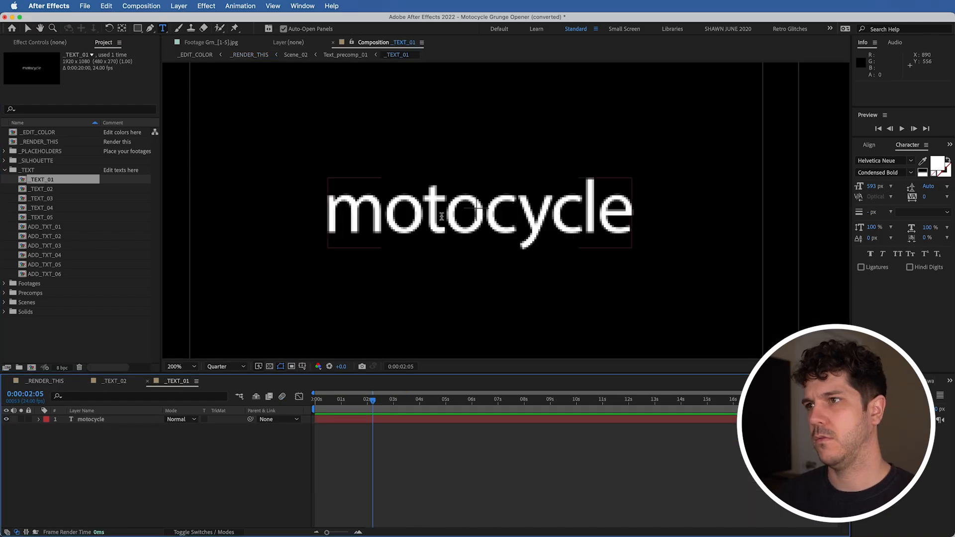
double_click(442, 217)
type("OLUFEMII")
double_click(446, 221)
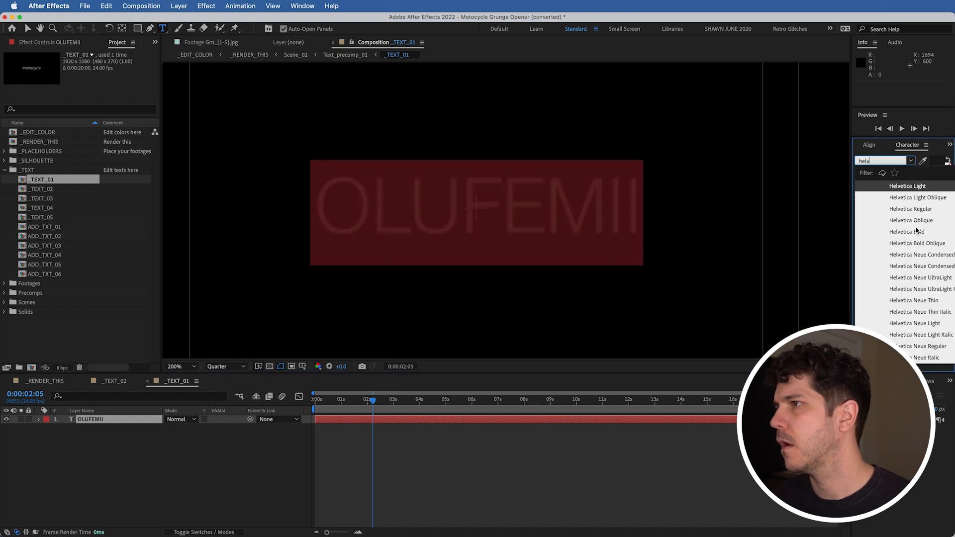
left_click(917, 230)
left_click(45, 381)
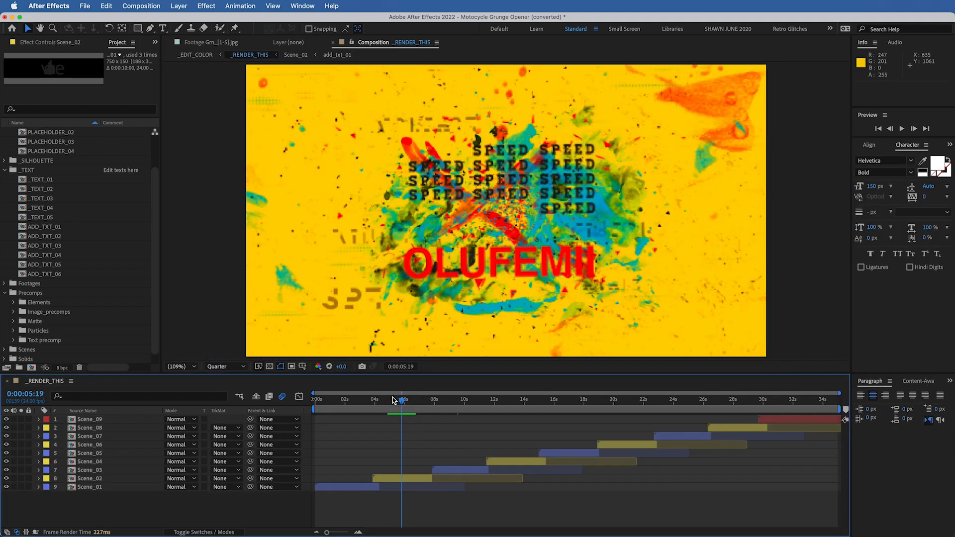
mouse_move(394, 404)
left_mouse_down()
mouse_move(384, 414)
mouse_move(405, 411)
left_mouse_up()
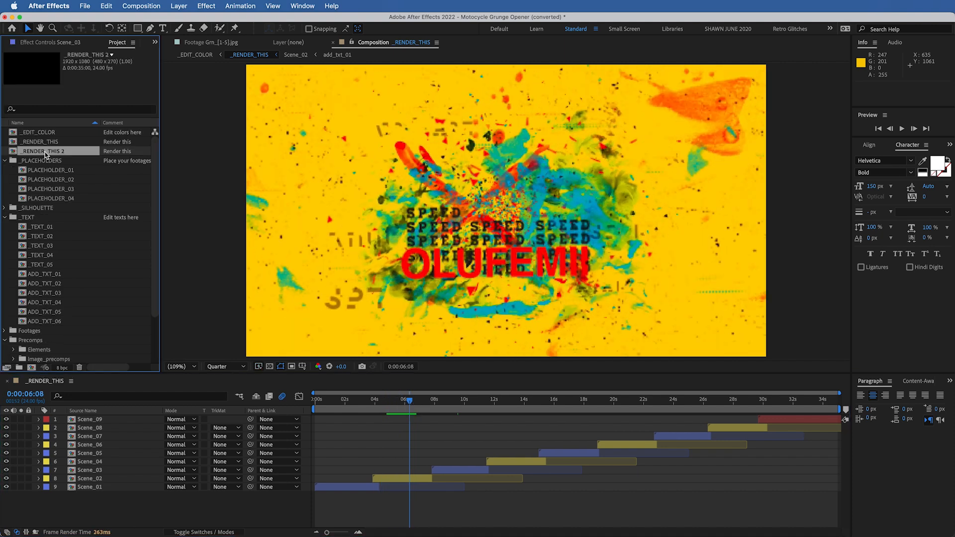
- Open the _RENDER_THIS 2 composition, close the other timelines and delete every layer except Scene_02
double_click(45, 151)
right_click(140, 383)
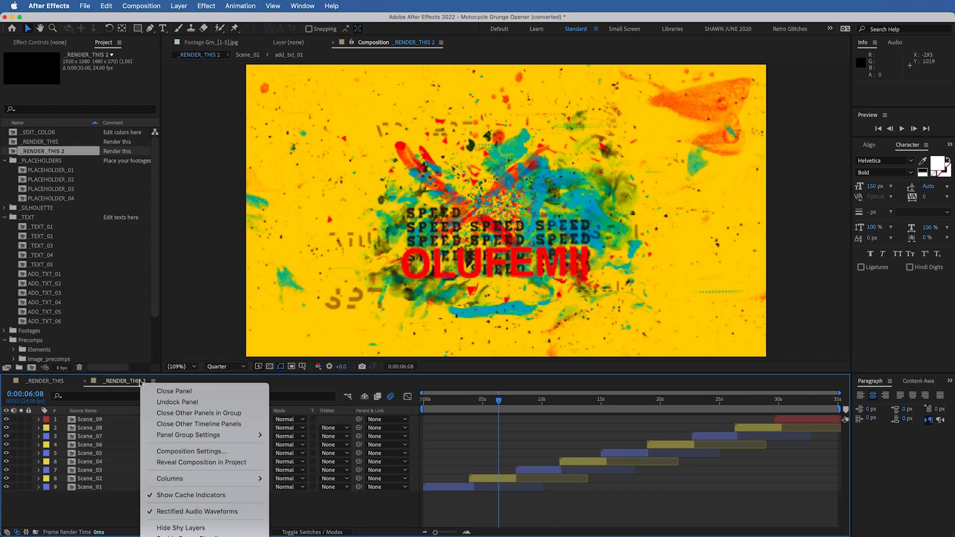
left_click(179, 413)
key("super+a")
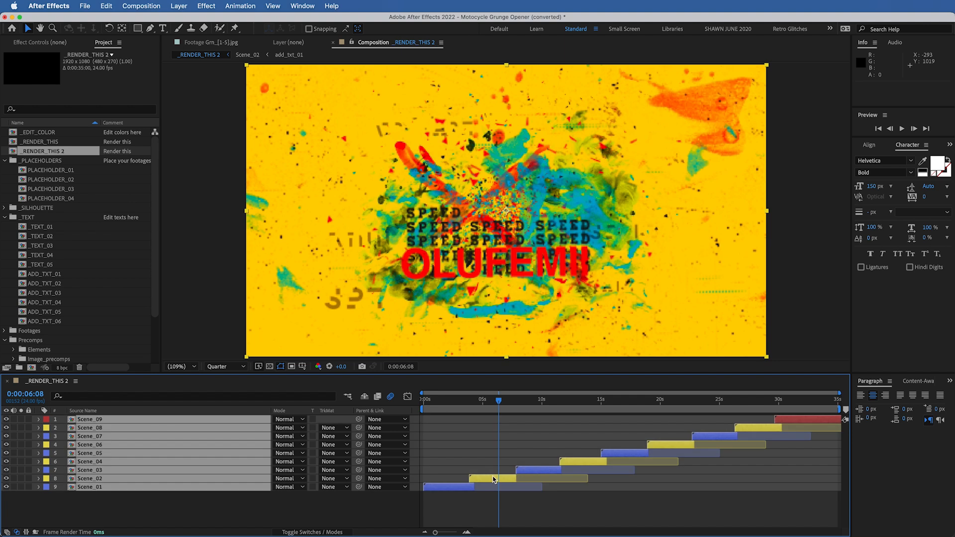
key("Delete")
- Open Scene_02 and move the topmost Text_precomp_01 layer up to a position of about 43, -5, 0
double_click(482, 419)
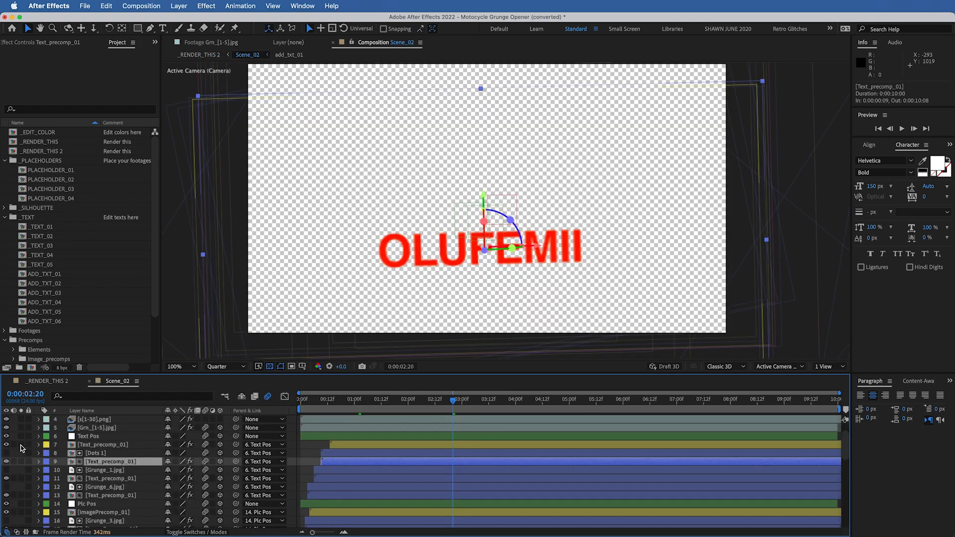
left_click(475, 199)
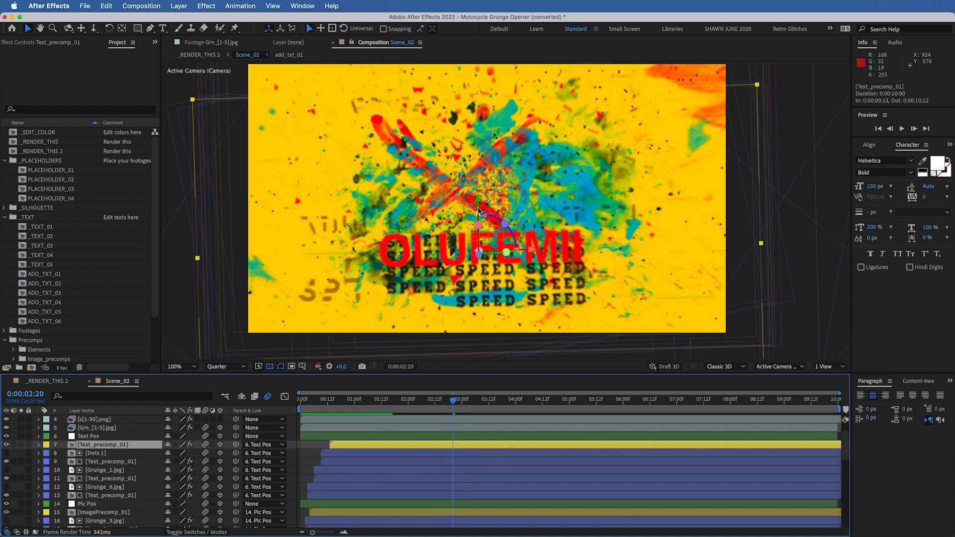
left_click_drag(479, 211, 481, 149)
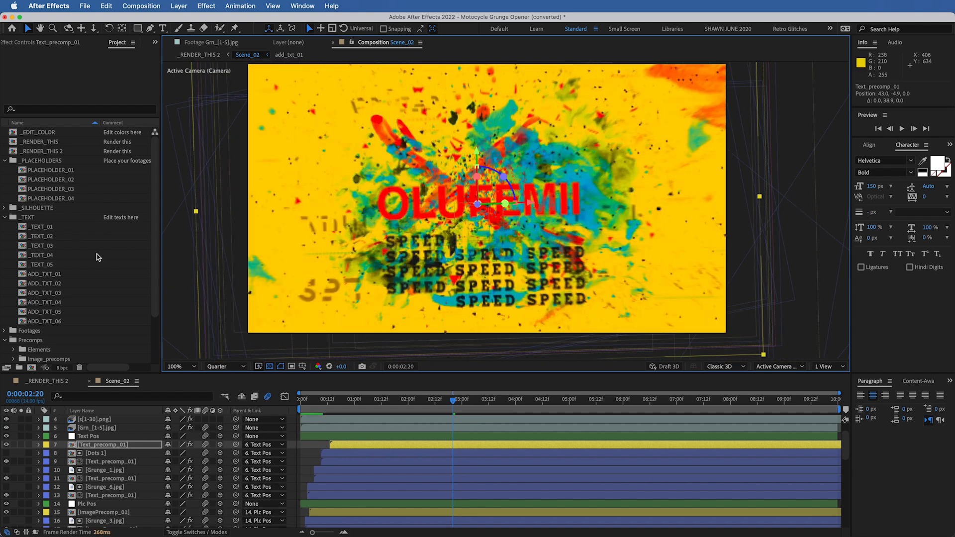
- Create a project folder named MOTO GRUNGE and move all other project items into it
left_click(5, 161)
right_click(34, 279)
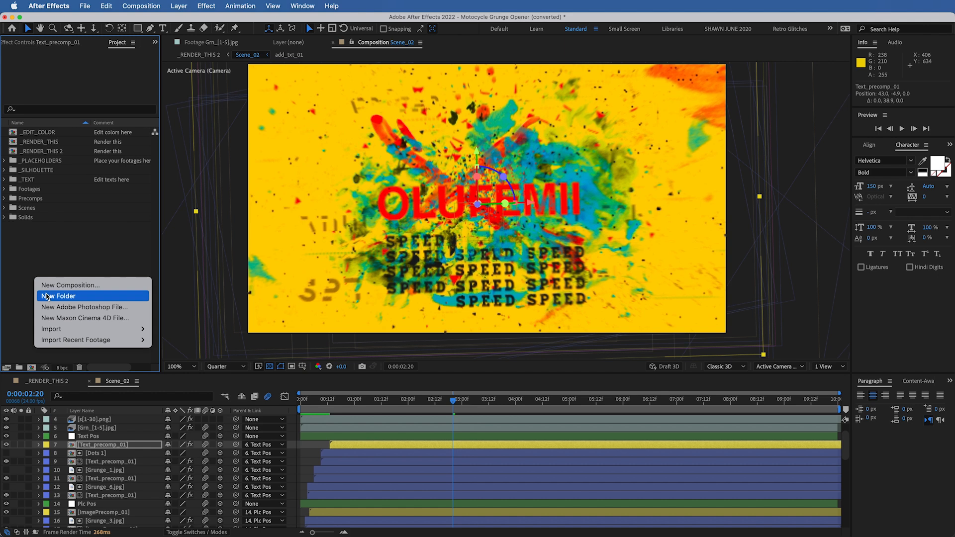
left_click(50, 296)
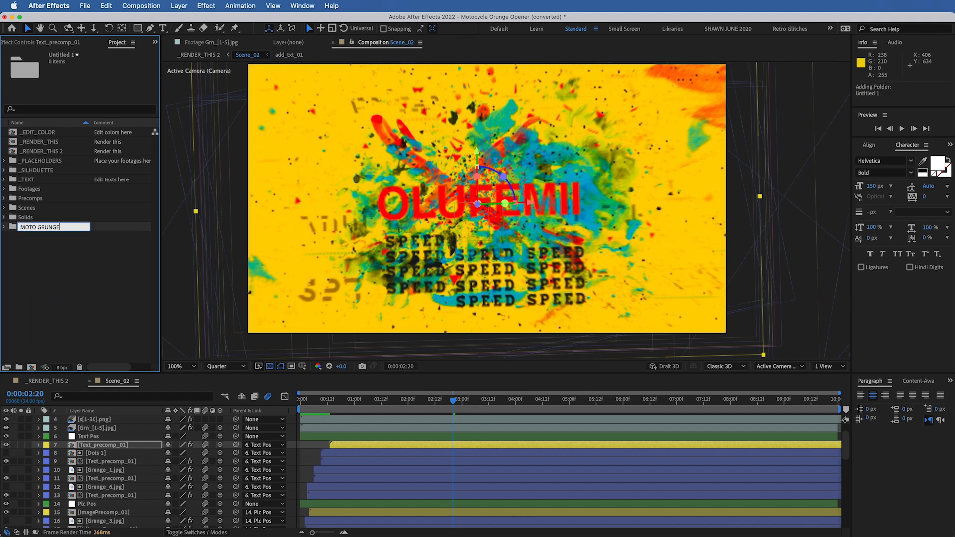
left_click(32, 284)
key("super+a")
left_click(40, 199, "super")
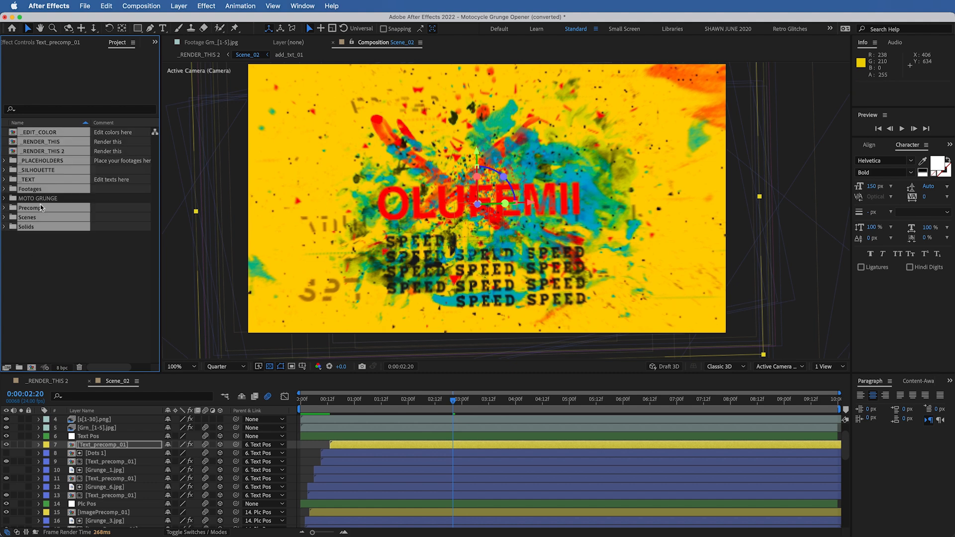
left_click_drag(37, 211, 38, 197)
- Switch to Finder and import Colorful_Explosion_Logo_Particular.aep into the After Effects project
left_click(405, 358)
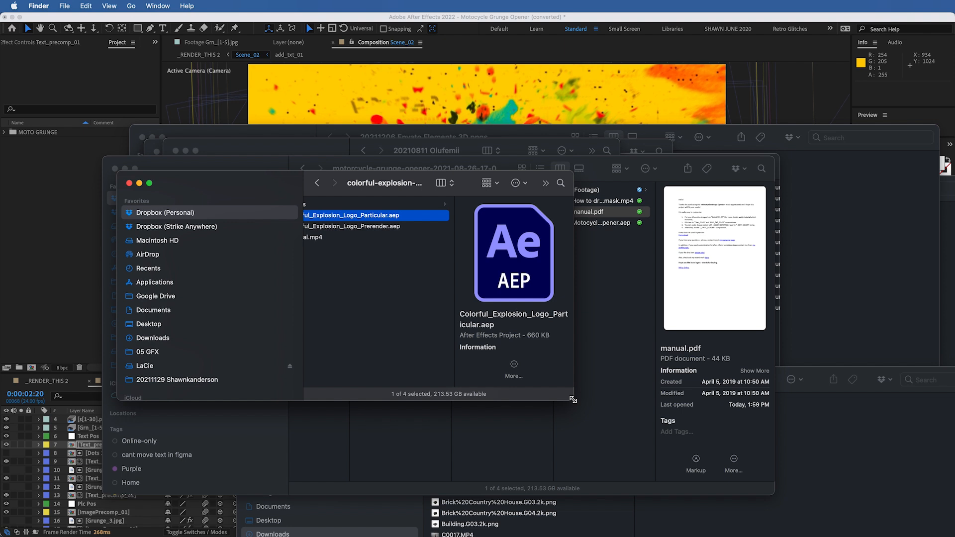
left_click_drag(572, 400, 738, 450)
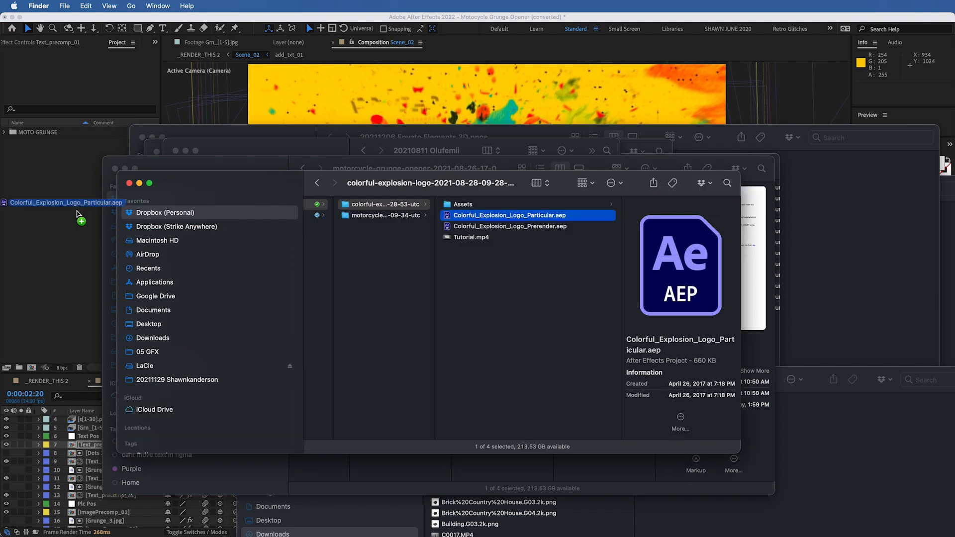
left_click_drag(90, 205, 75, 213)
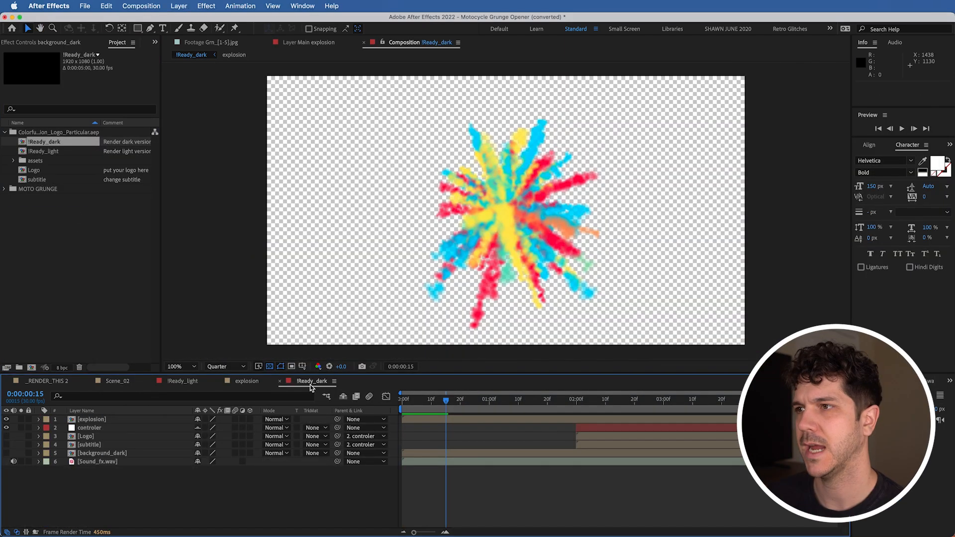
- Locate !Ready_dark in the project, add it to Scene_02 as a 3D layer and place it directly below Text_precomp_01
right_click(311, 384)
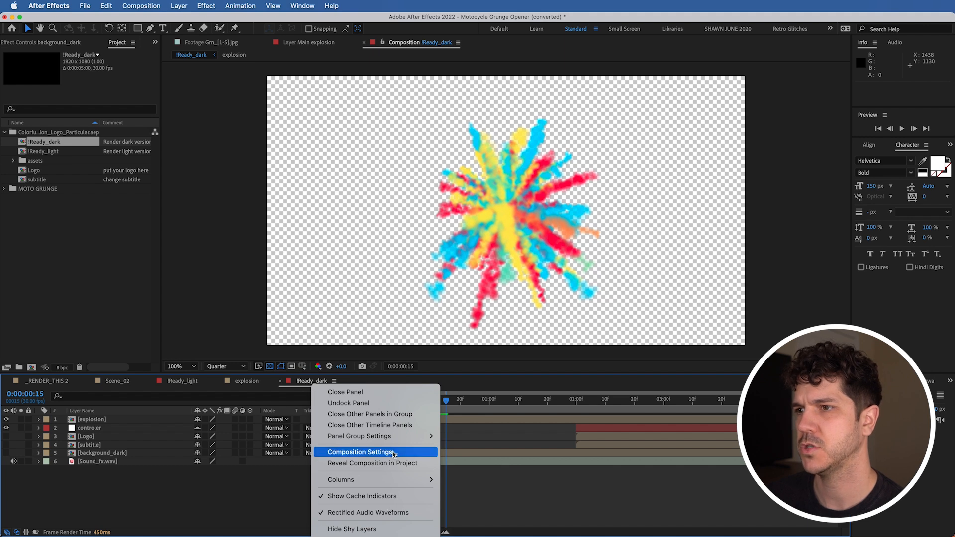
left_click(391, 464)
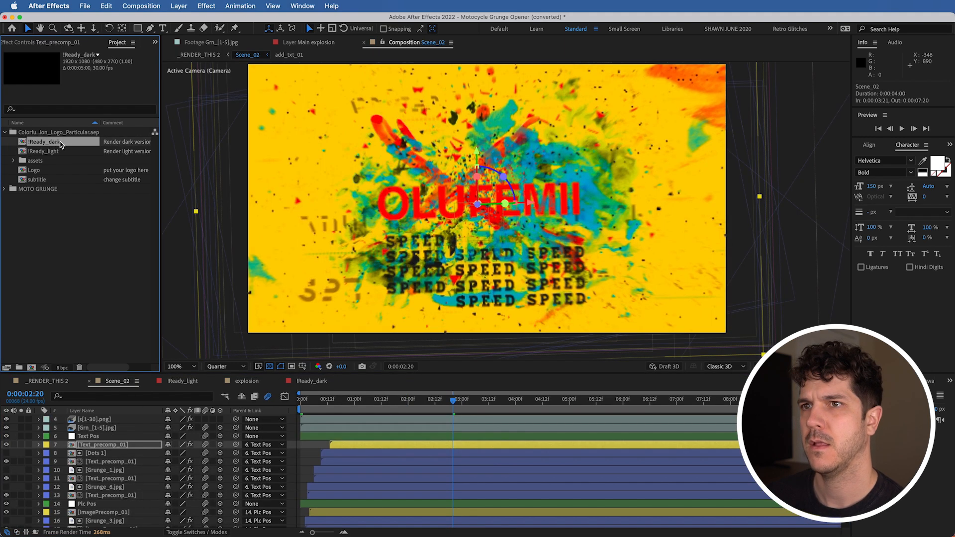
left_click_drag(56, 145, 499, 212)
left_click(220, 419)
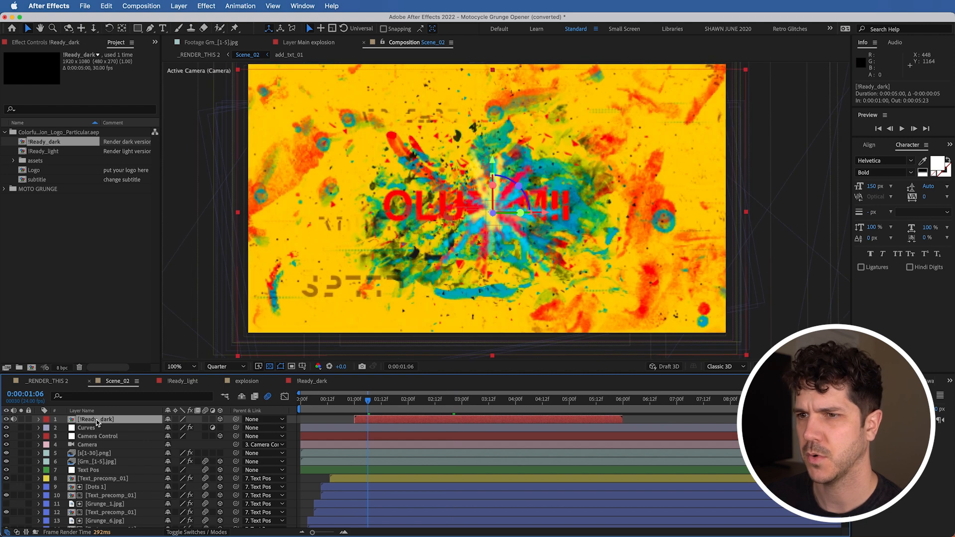
left_click_drag(100, 422, 106, 480)
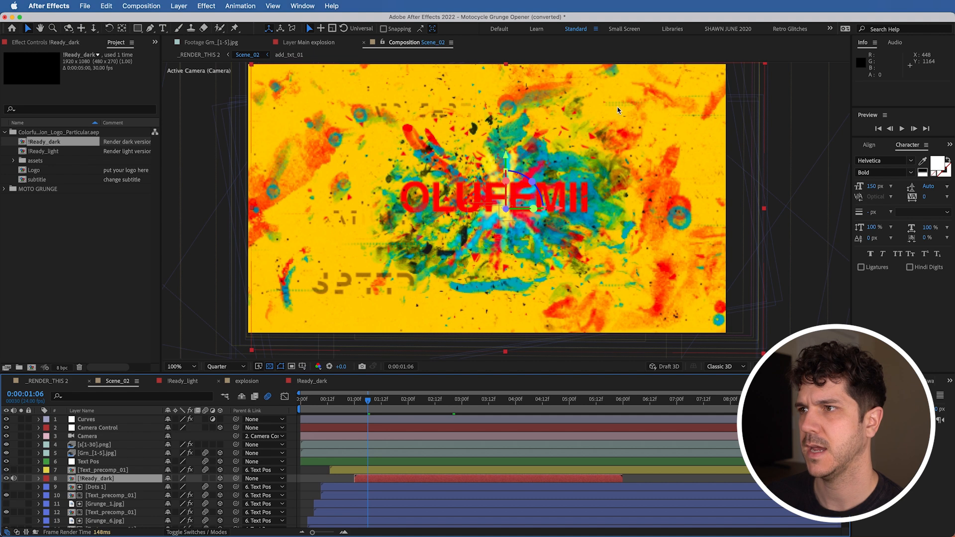
- Disable the expression driving the Fill color of the topmost Text_precomp_01 layer and make its fill white
left_click(96, 470)
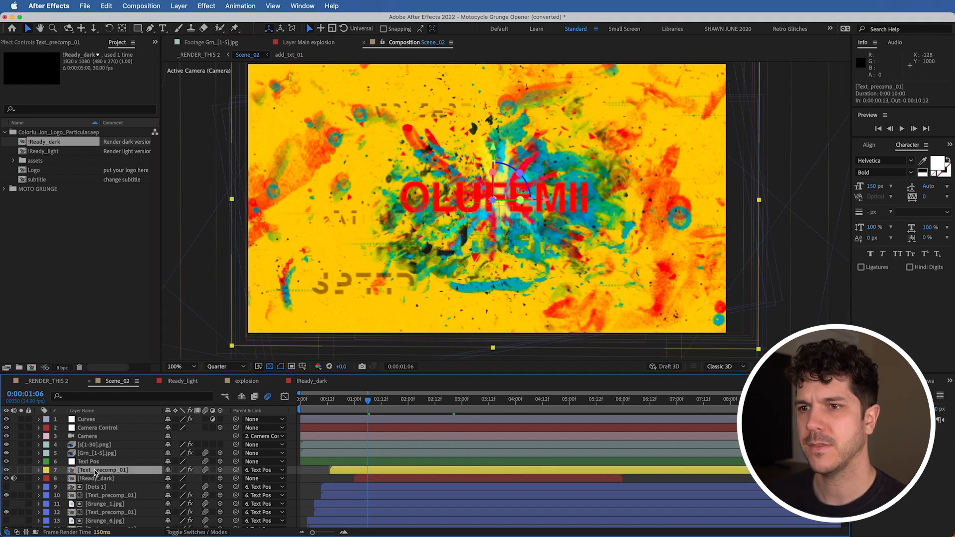
left_click(20, 471)
left_click(21, 471)
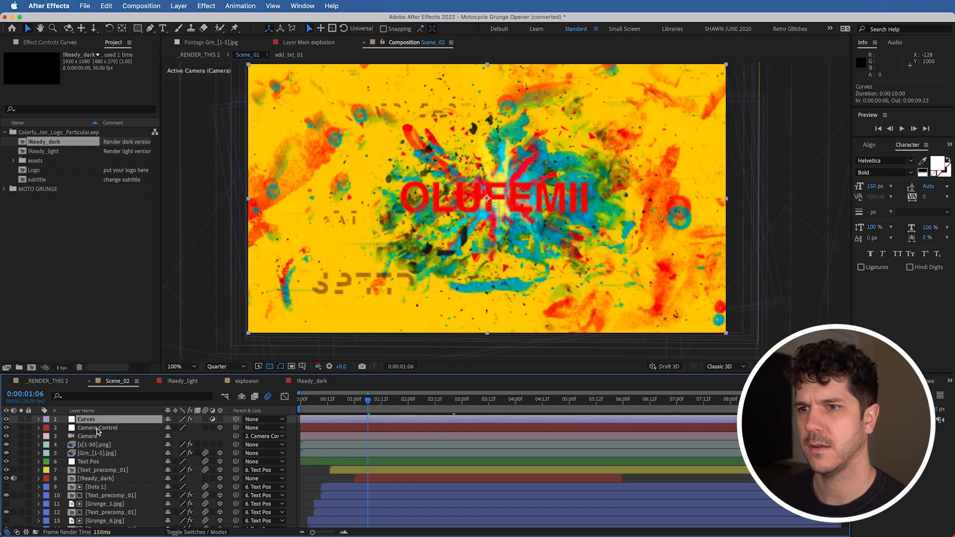
left_click(97, 44)
left_click(96, 90)
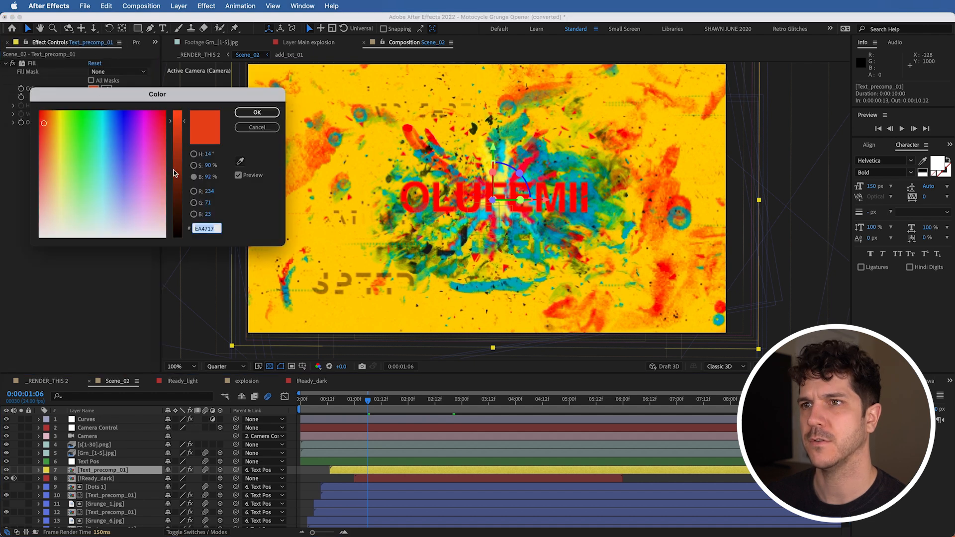
left_click(257, 114)
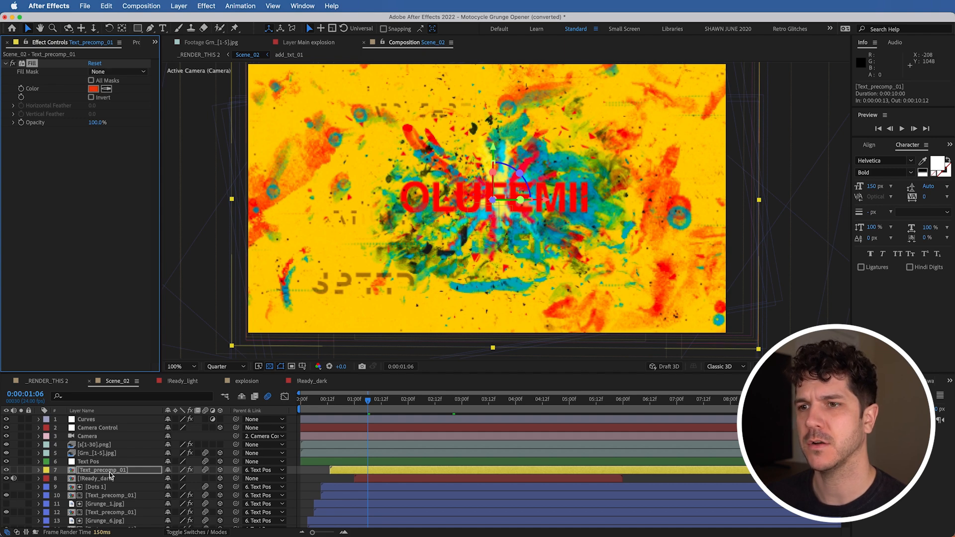
key("e")
key("e")
scroll(414, 461, "down", 3)
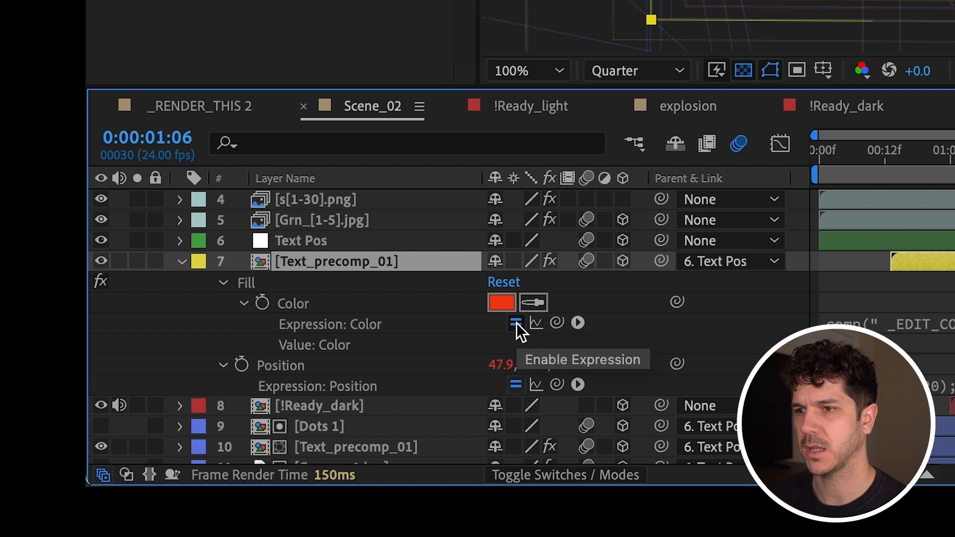
left_click(516, 323)
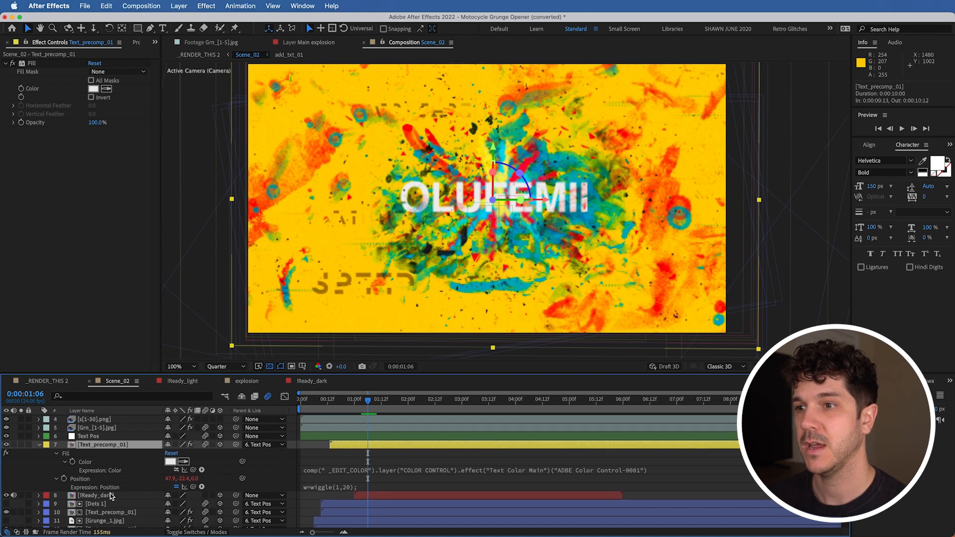
- Parent the !Ready_dark layer to Text Pos and preview Scene_02 from the start
left_click(263, 495)
left_click(297, 245)
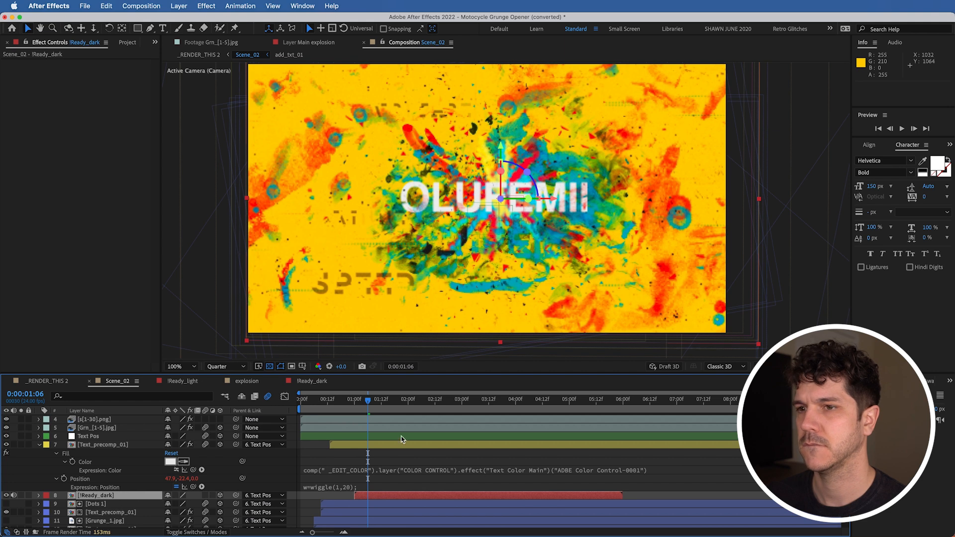
left_click(389, 457)
left_click(300, 401)
key("space")
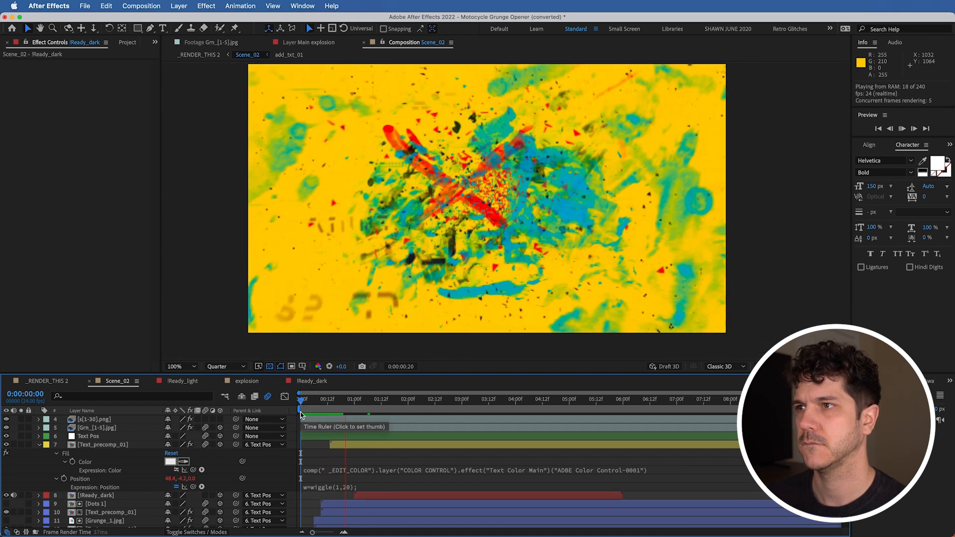
key("space")
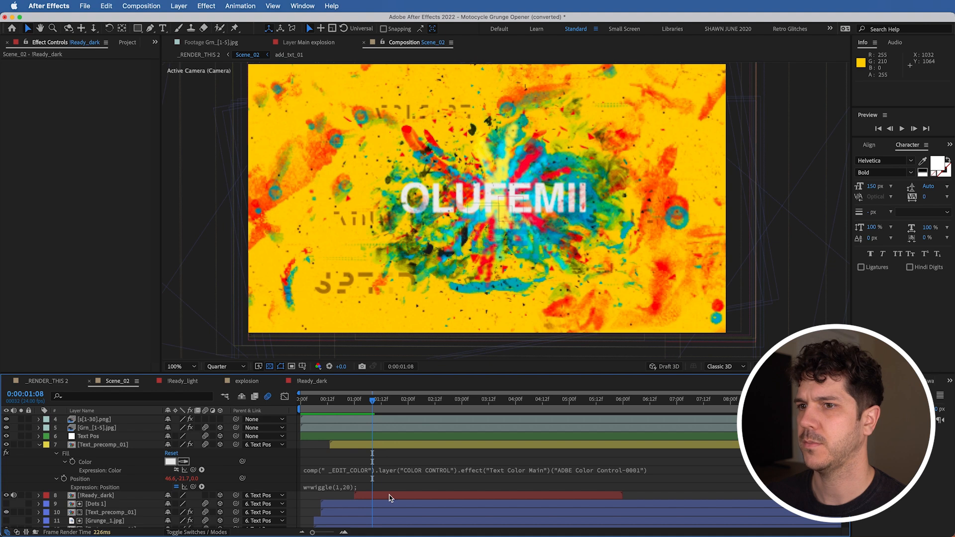
- Shift the !Ready_dark layer to start slightly earlier in Scene_02 and preview the composition from the beginning
left_click(387, 497)
left_click(6, 496)
left_click(6, 495)
left_click_drag(522, 239, 523, 235)
left_click(300, 401)
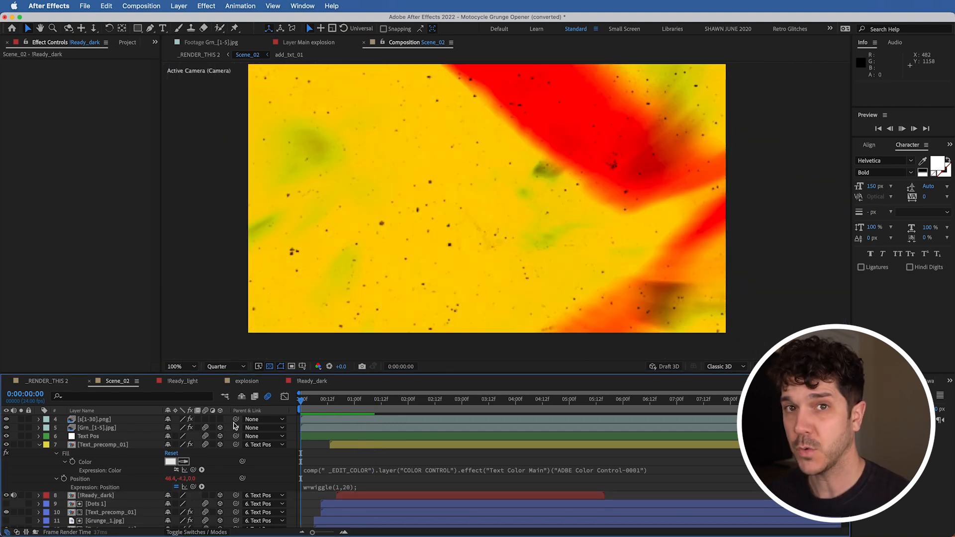
key("space")
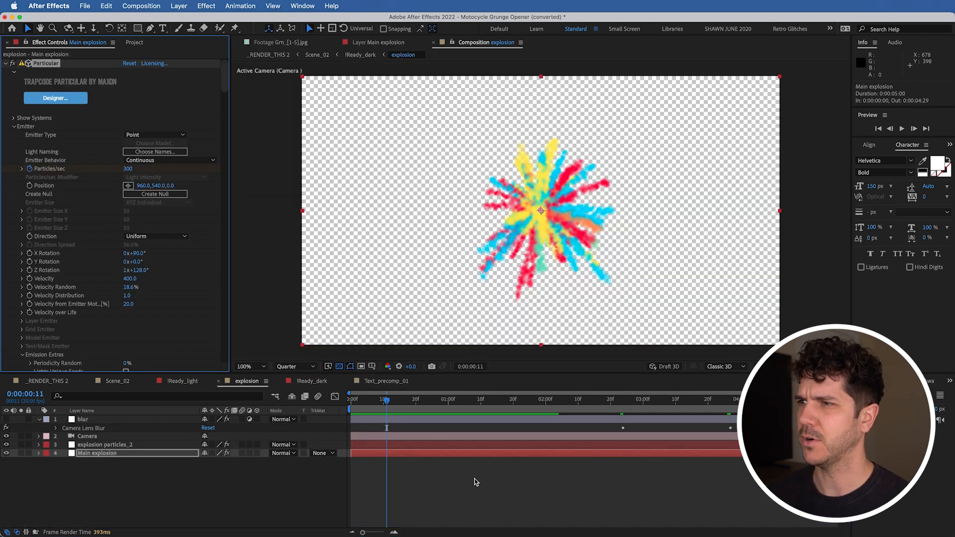
- Apply the Tint color correction effect to the Main explosion layer in the explosion composition
left_click(20, 471)
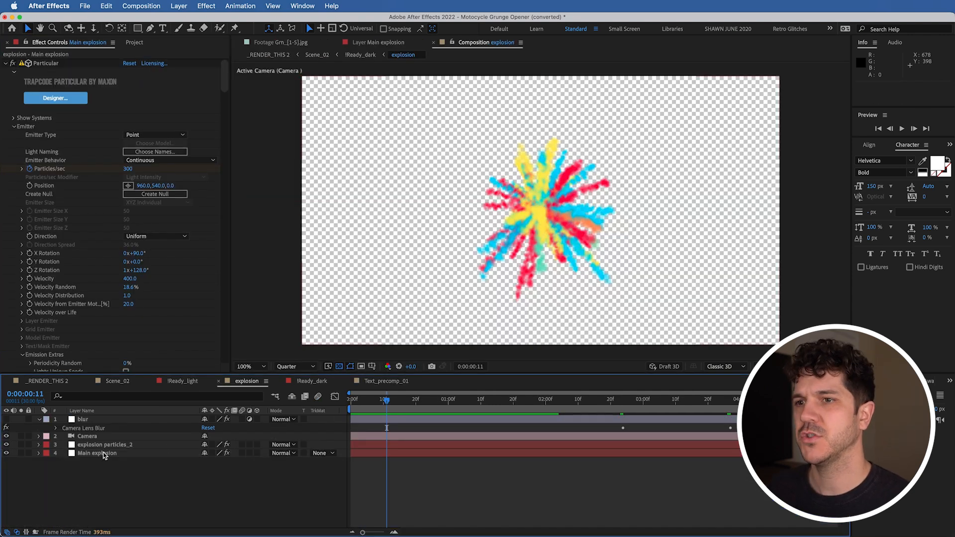
left_click(102, 454)
left_click(195, 5)
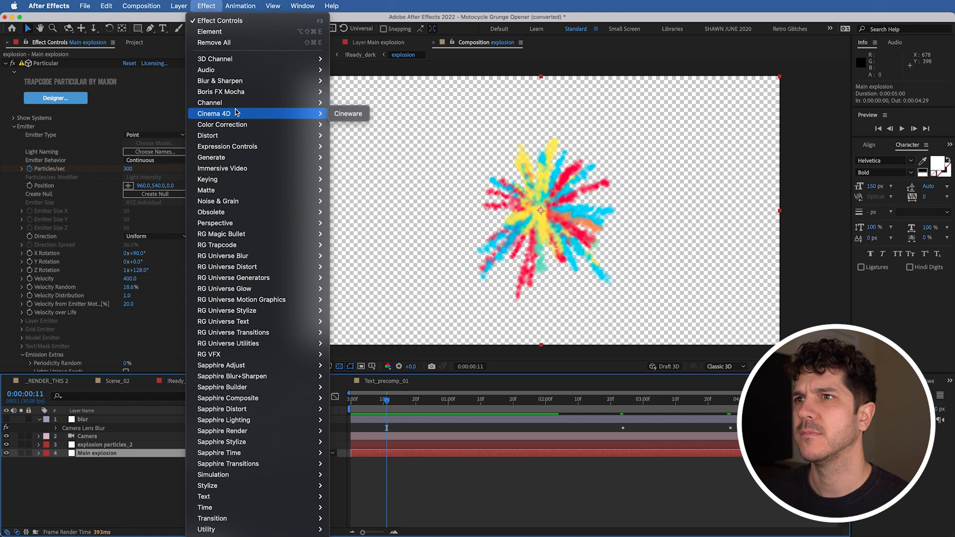
mouse_move(298, 125)
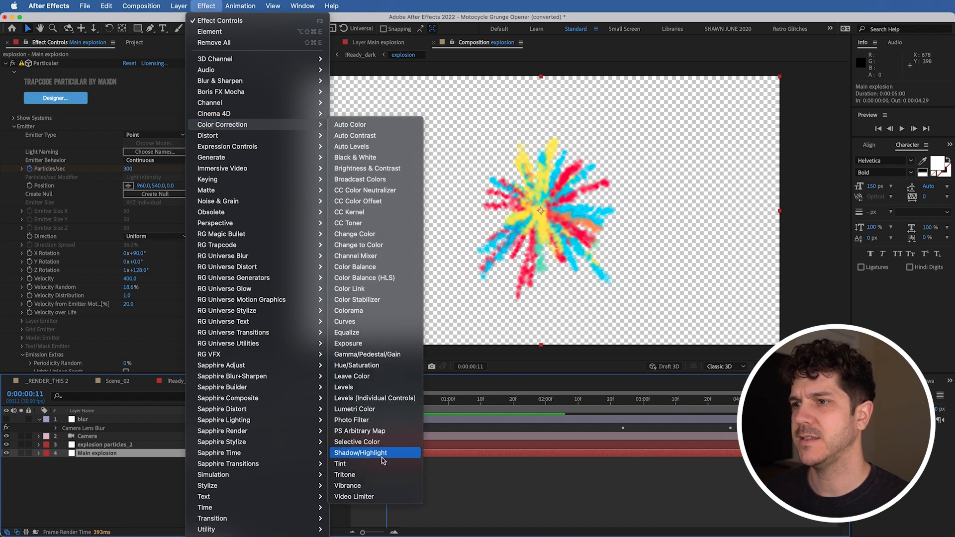
left_click(381, 463)
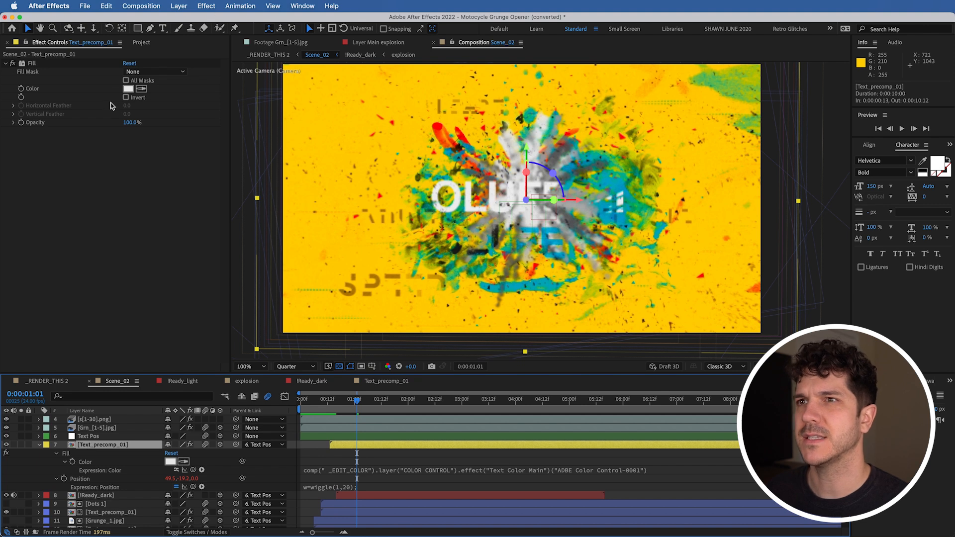
- Set the Fill color of Text_precomp_01 in Scene_02 to orange-red and preview the composition from the start
left_click(144, 90)
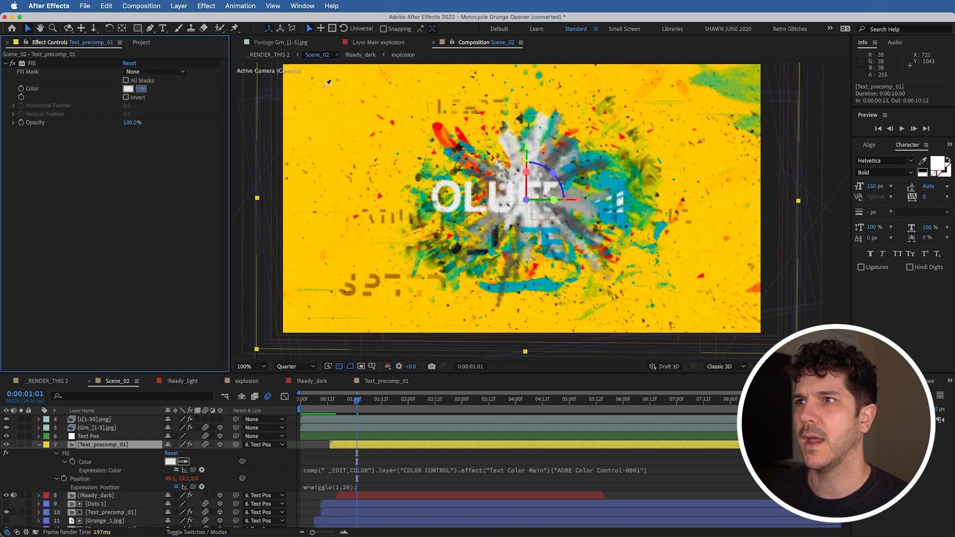
left_click(128, 88)
left_click(403, 450)
key("Home")
key("space")
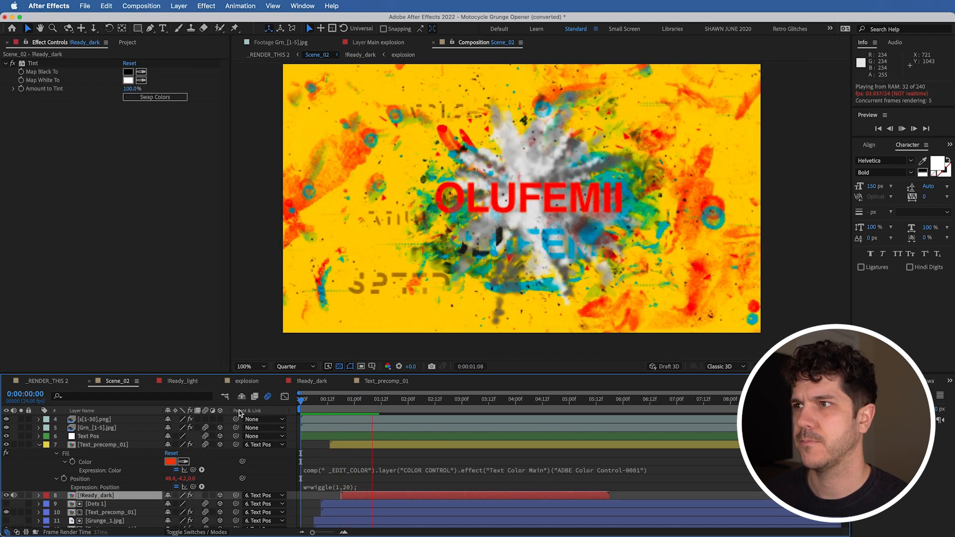
key("space")
- Compare !Ready_dark with and without its Tint effect, set Amount to Tint to 91% and preview the result
left_click(116, 93)
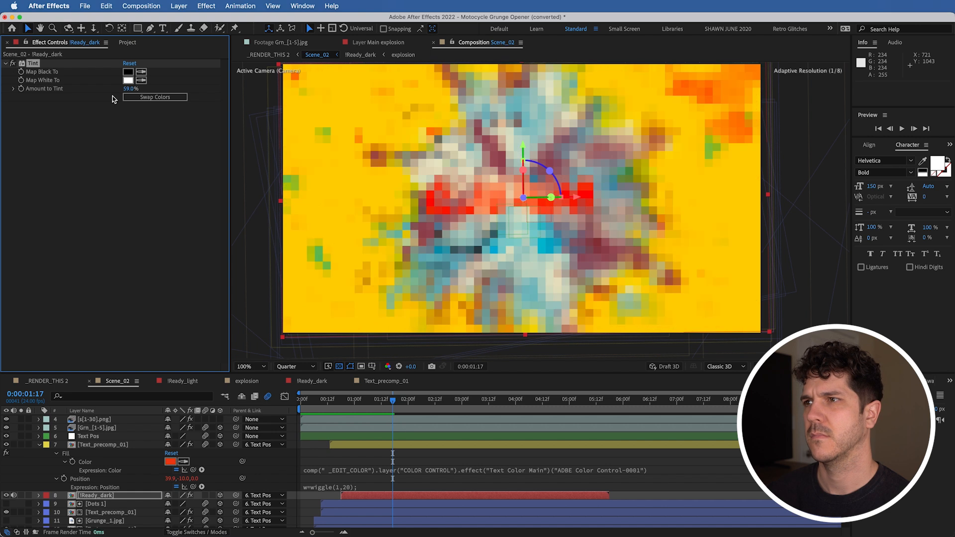
left_click(12, 64)
left_click(12, 63)
left_click_drag(129, 89, 145, 89)
key("space")
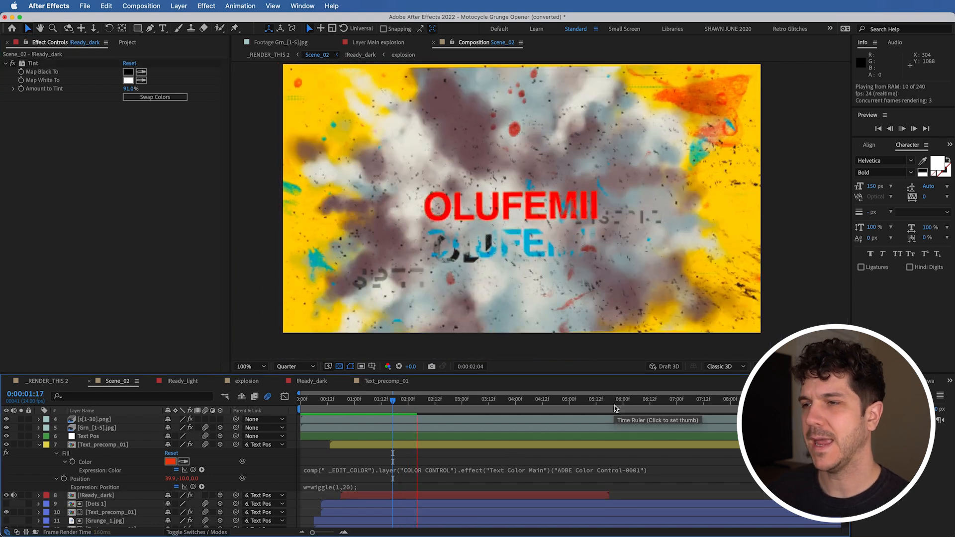
- Switch to Envato Elements in Safari, search video templates for "transition" and download Liquid Transition Pack under the Envato Templates Tutorial project
left_click(658, 193)
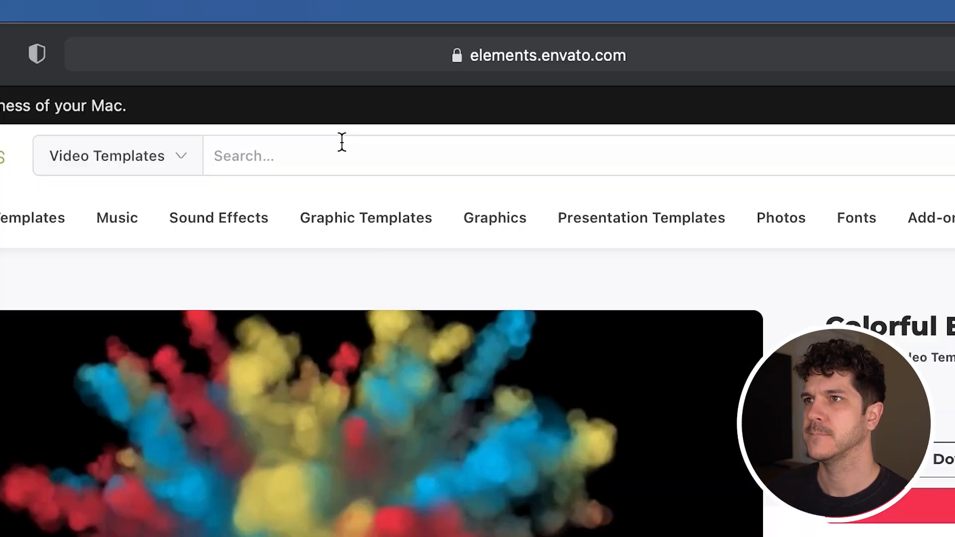
left_click(342, 142)
type("transition")
key("Return")
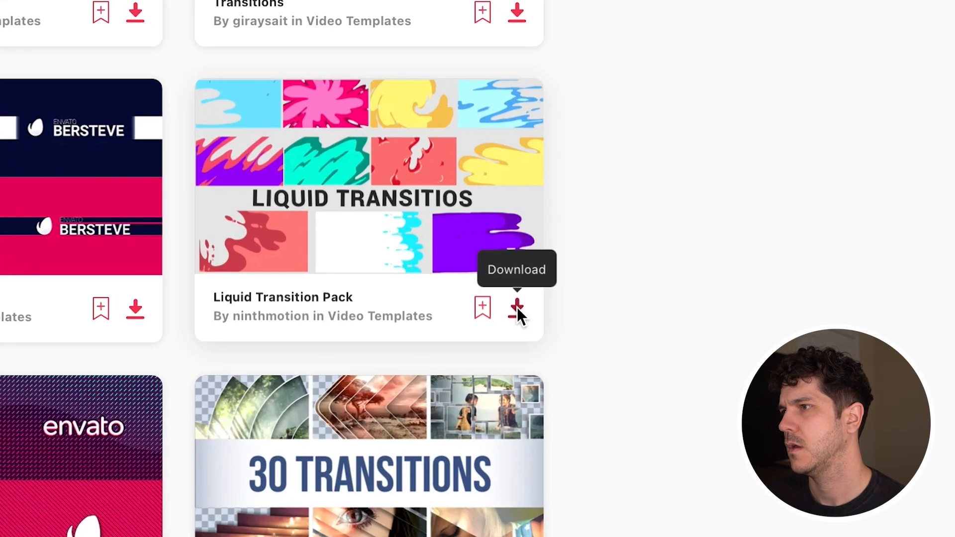
left_click(755, 376)
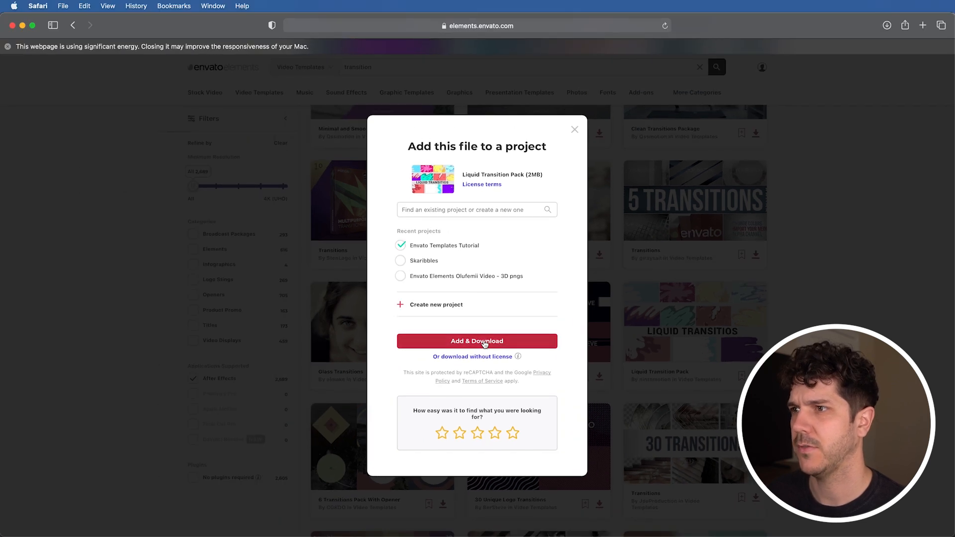
left_click(484, 343)
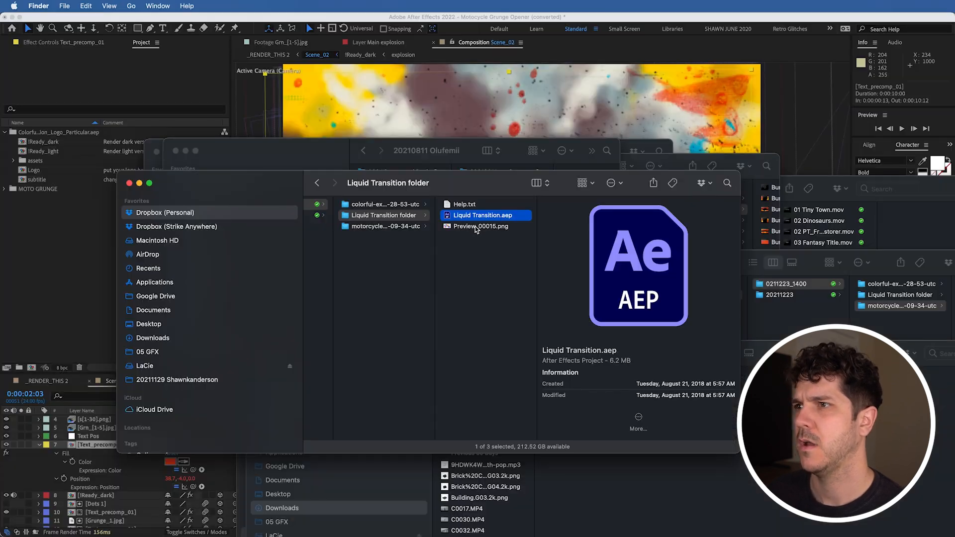
- In Finder, preview Preview_00015.png from the Liquid Transition folder and import Liquid Transition.aep into the After Effects project
left_click(475, 225)
key("space")
key("space")
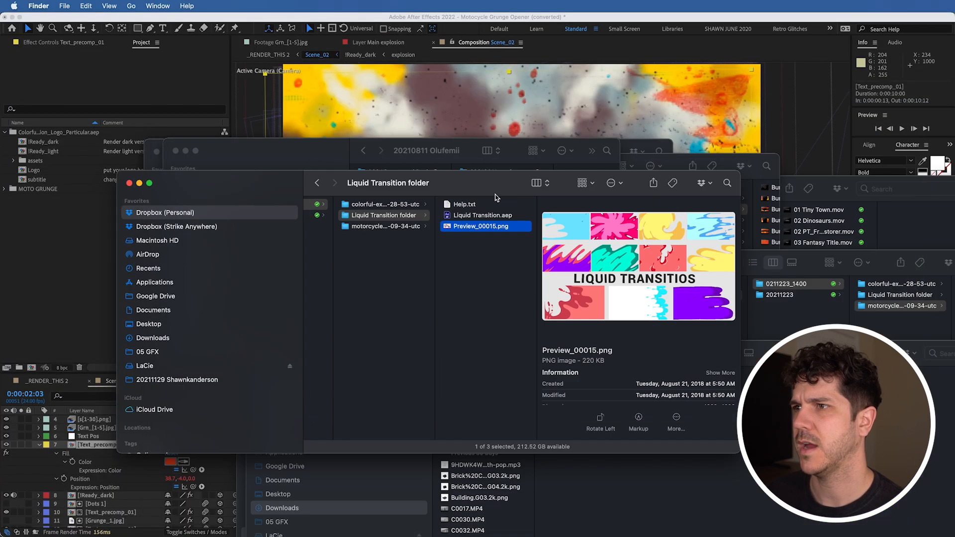
left_click_drag(482, 215, 75, 301)
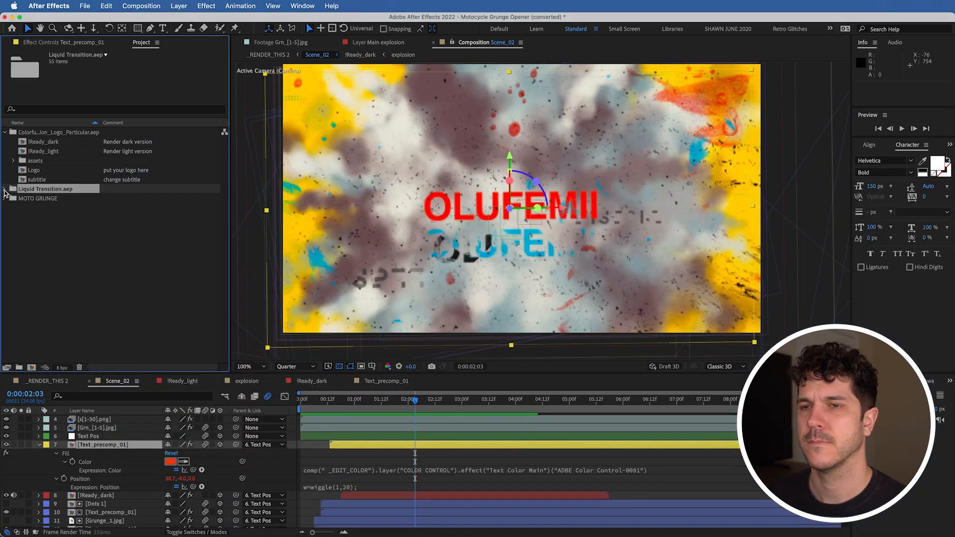
- Browse the Matt Transitions folder of Liquid Transition.aep and preview Matt Transition 07, Matt Transition 08 and Matt Transition 03
left_click(58, 209)
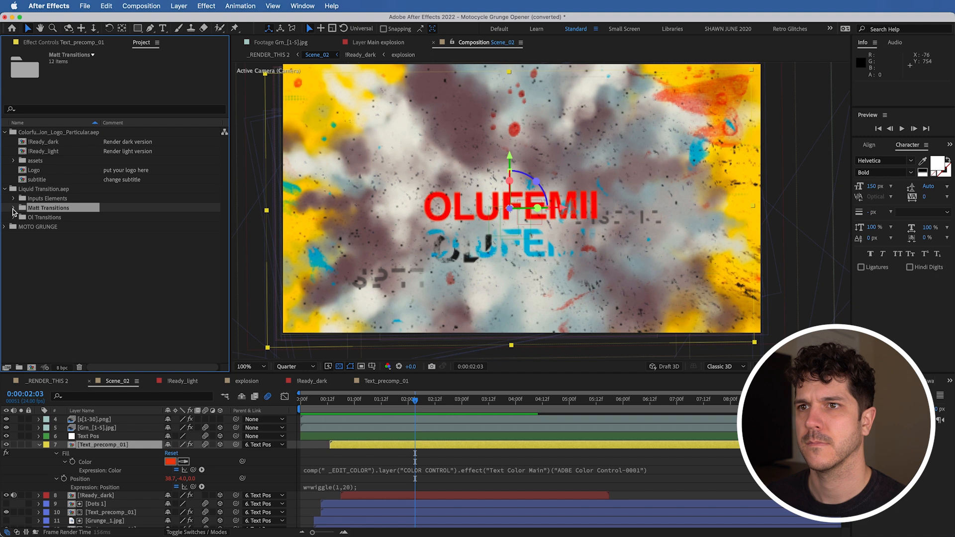
left_click(13, 208)
double_click(60, 283)
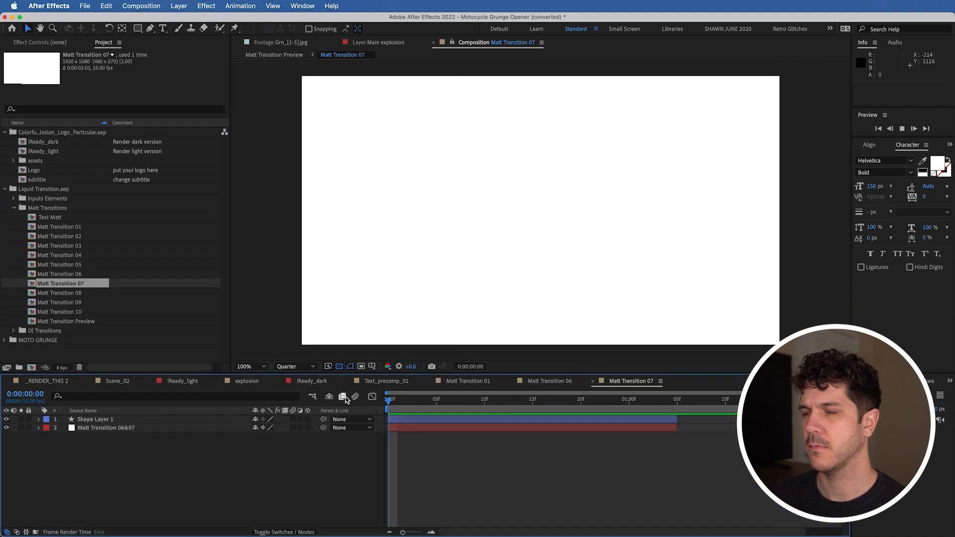
double_click(85, 295)
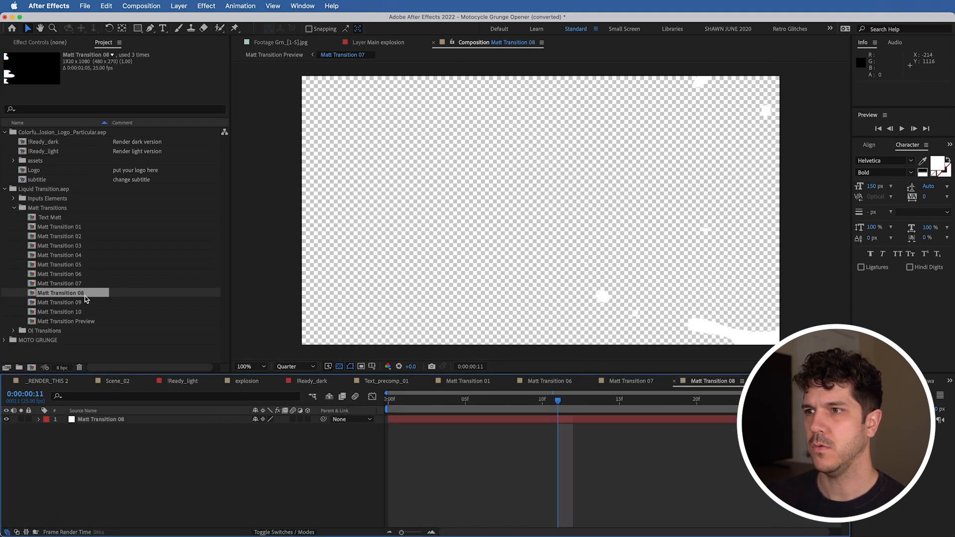
double_click(59, 245)
key("space")
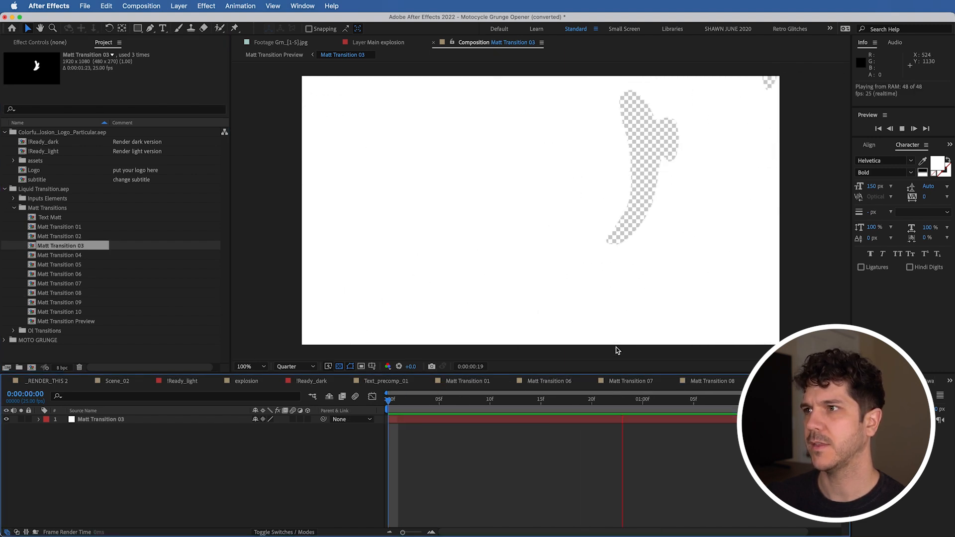
key("space")
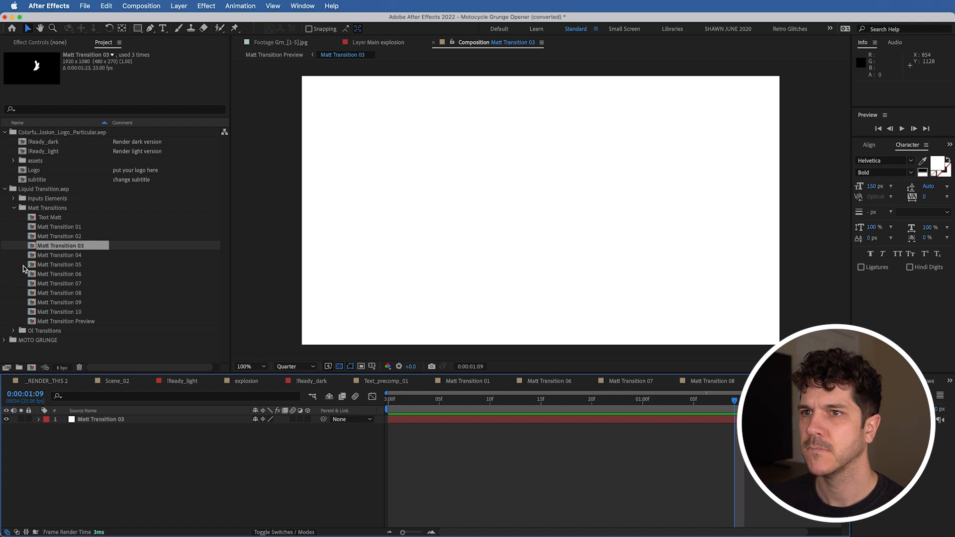
- Add Matt Transition 03 directly above !Ready_dark in Scene_02 and set the track matte of !Ready_dark to Alpha Inverted
left_click(49, 381)
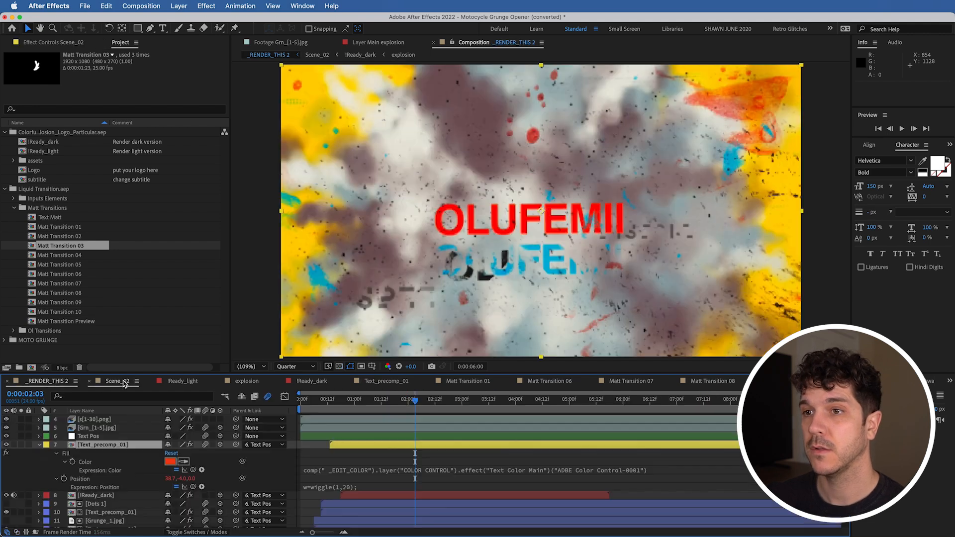
left_click_drag(75, 249, 108, 508)
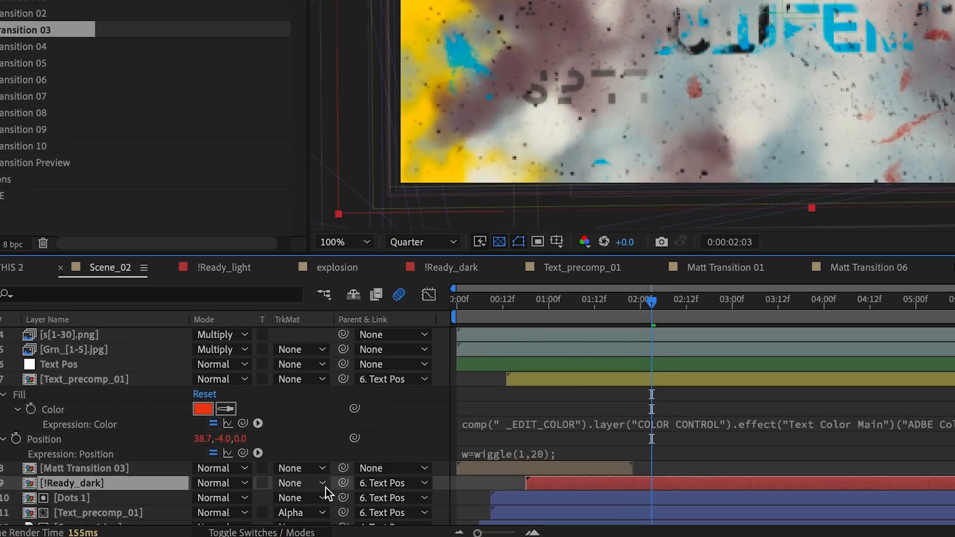
left_click(239, 502)
left_click(396, 485)
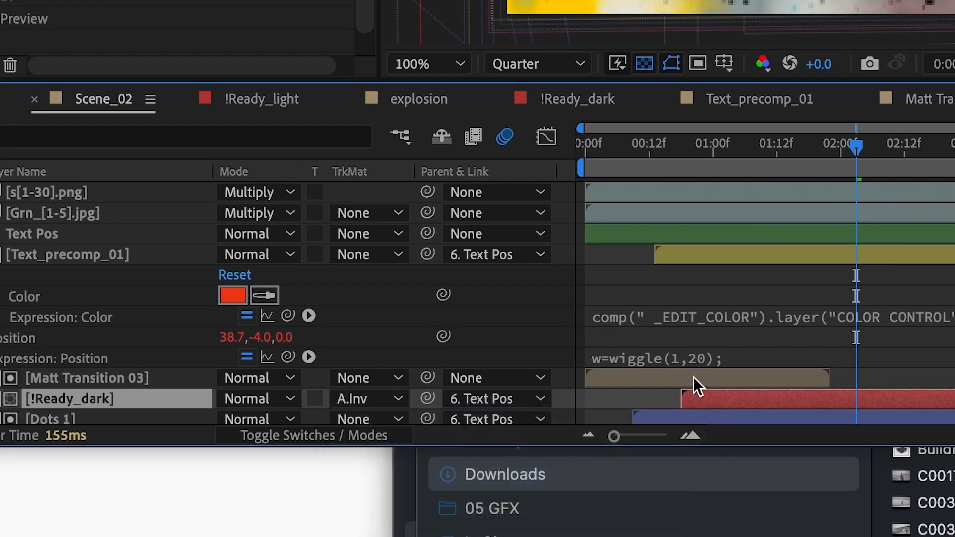
- Retime Matt Transition 03 to start at about 0:00:01:06 and !Ready_dark at 0:00:00:15, previewing the transition between adjustments
left_click_drag(703, 380, 887, 369)
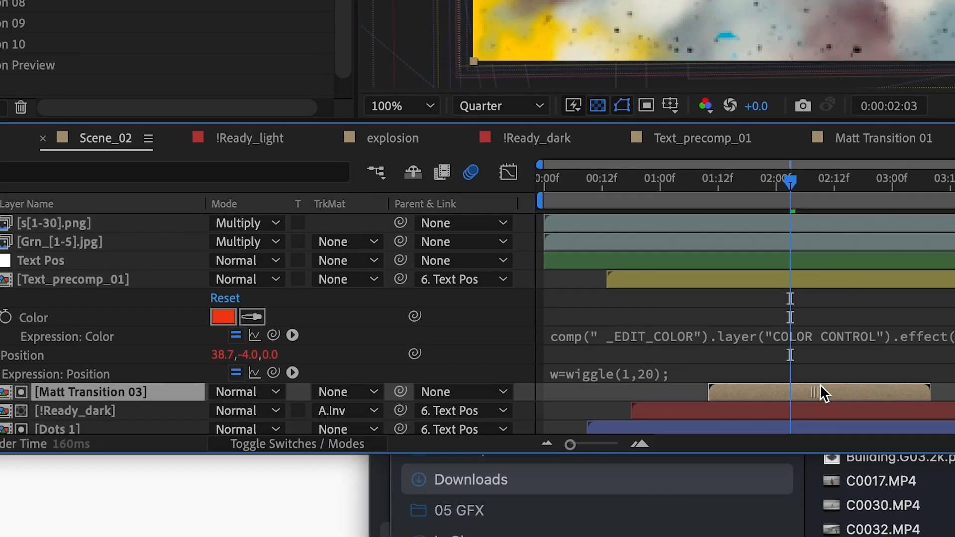
left_click_drag(821, 386, 878, 394)
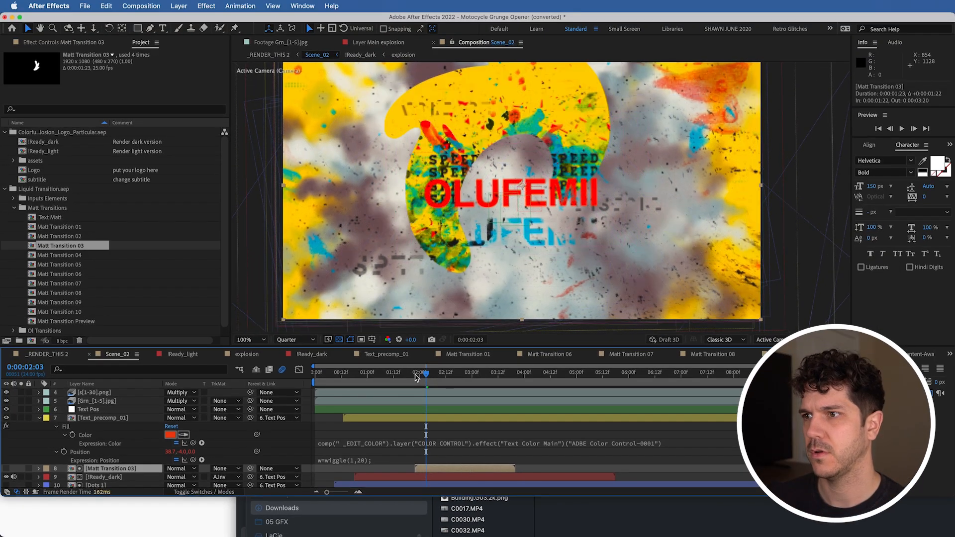
key("space")
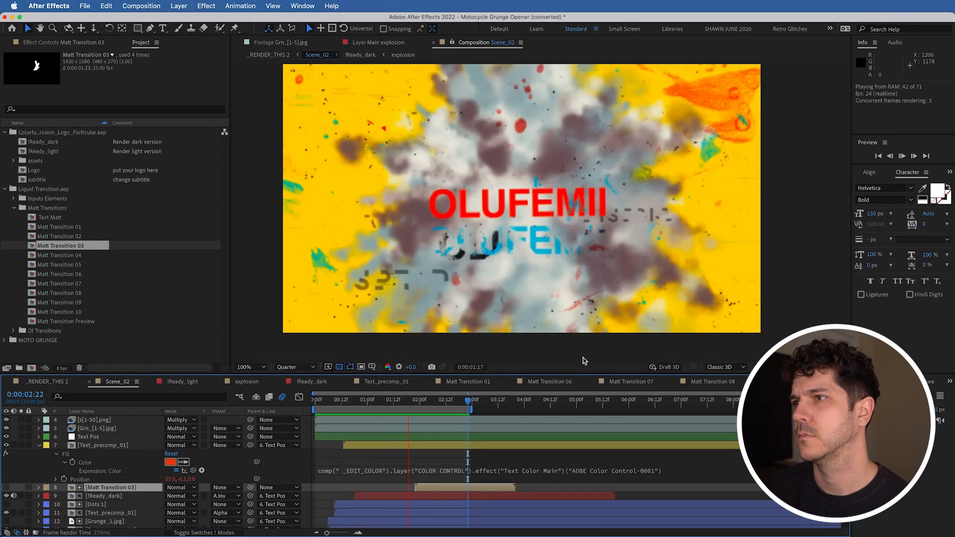
key("space")
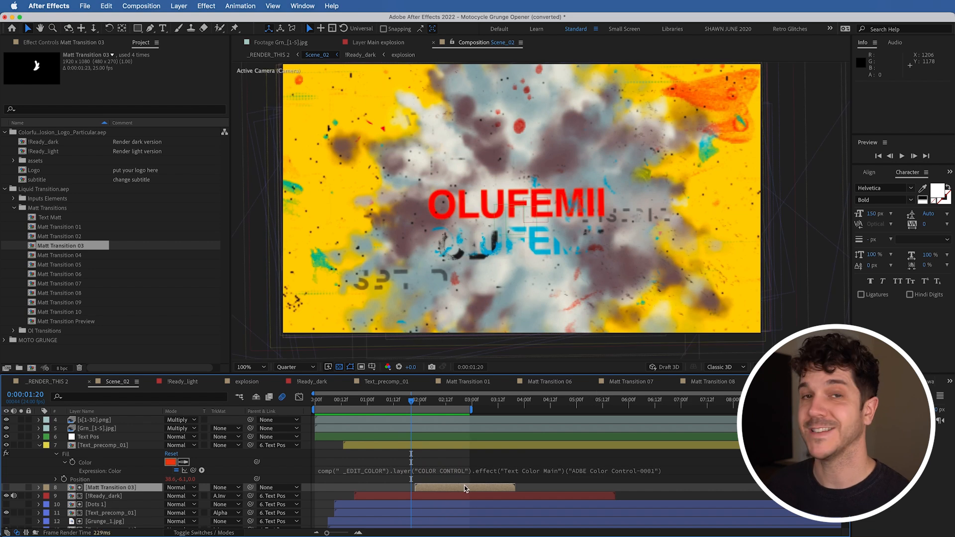
left_click_drag(465, 489, 425, 496)
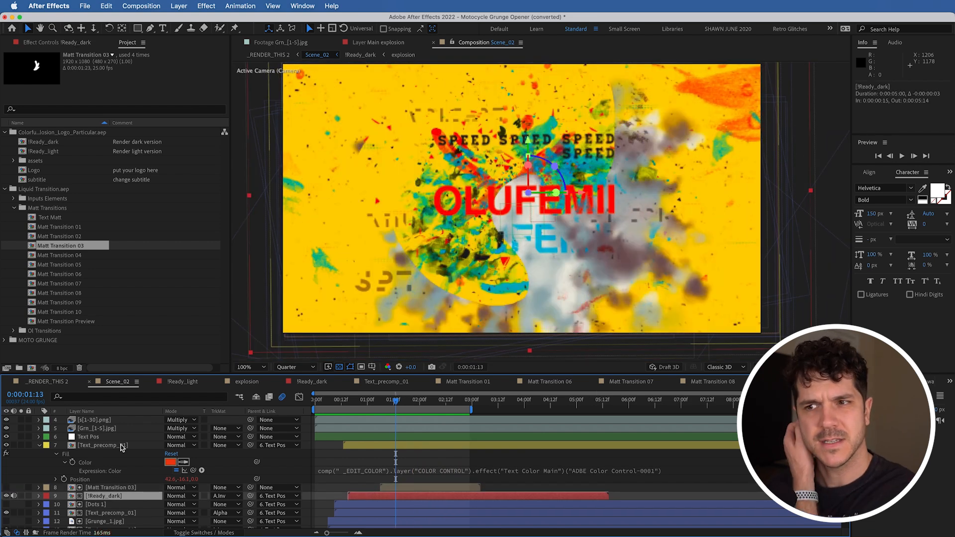
- Disable the Fill Color expression on Text_precomp_01 and keyframe its color between white and red around the liquid transition
left_click(121, 446)
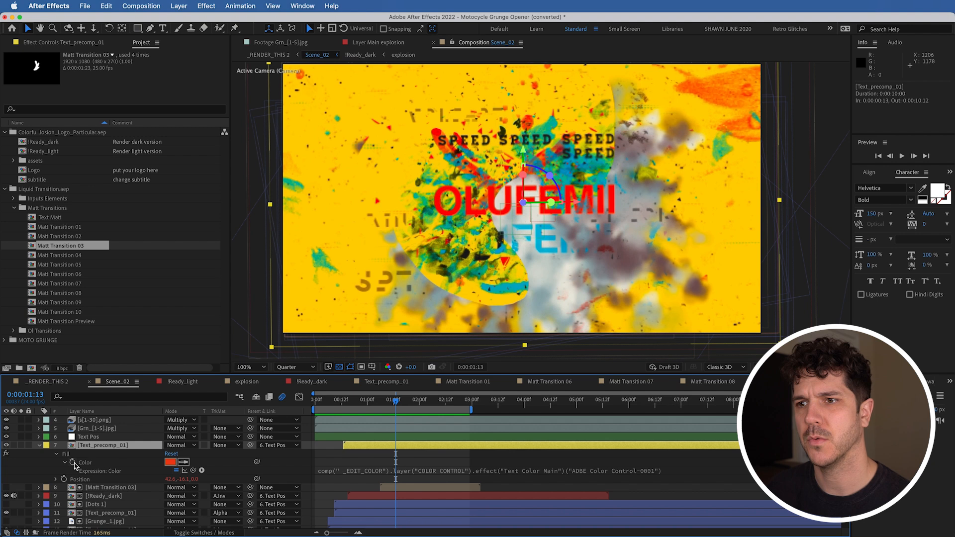
left_click(176, 470)
left_click(170, 462)
key("Return")
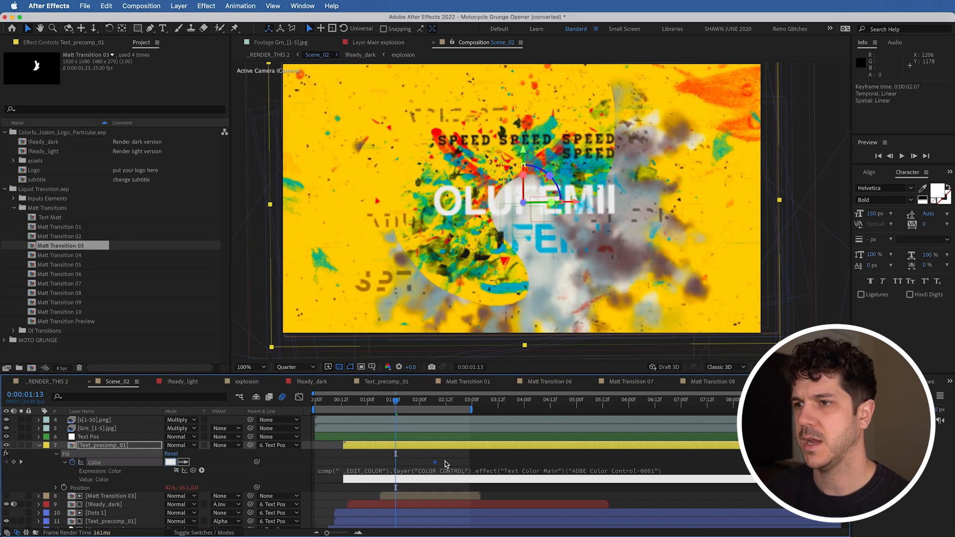
left_click(184, 462)
left_click(415, 403)
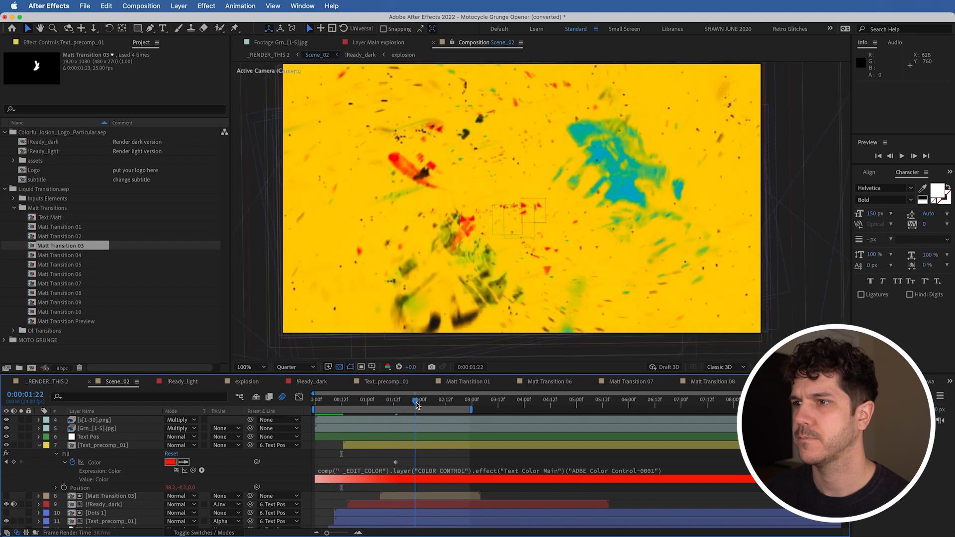
- Move the Fill Color keyframe of Text_precomp_01 to 0:00:01:15 and open the Fill color for editing at 0:00:02:00
left_click(6, 463)
left_click(6, 463)
left_click(14, 463)
left_click_drag(395, 463, 400, 462)
left_click(419, 400)
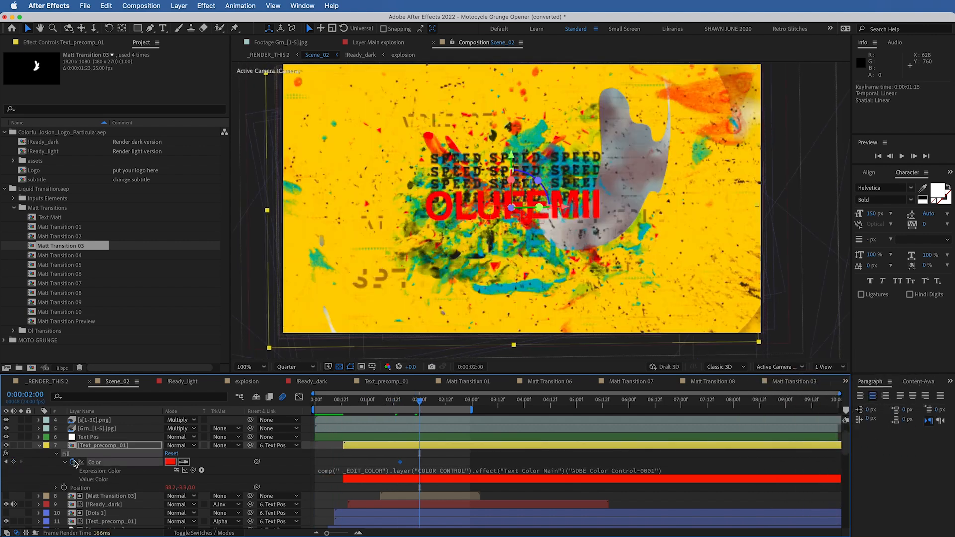
left_click(170, 462)
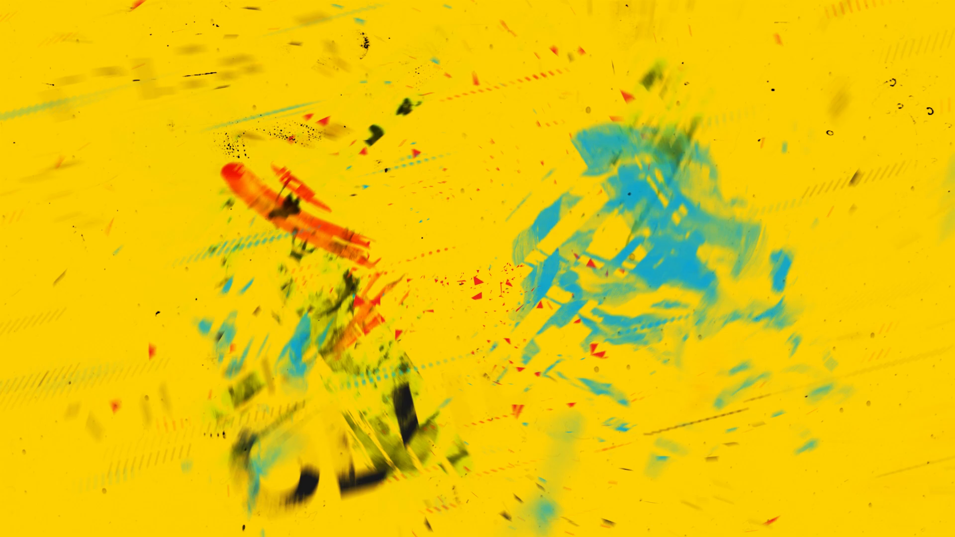